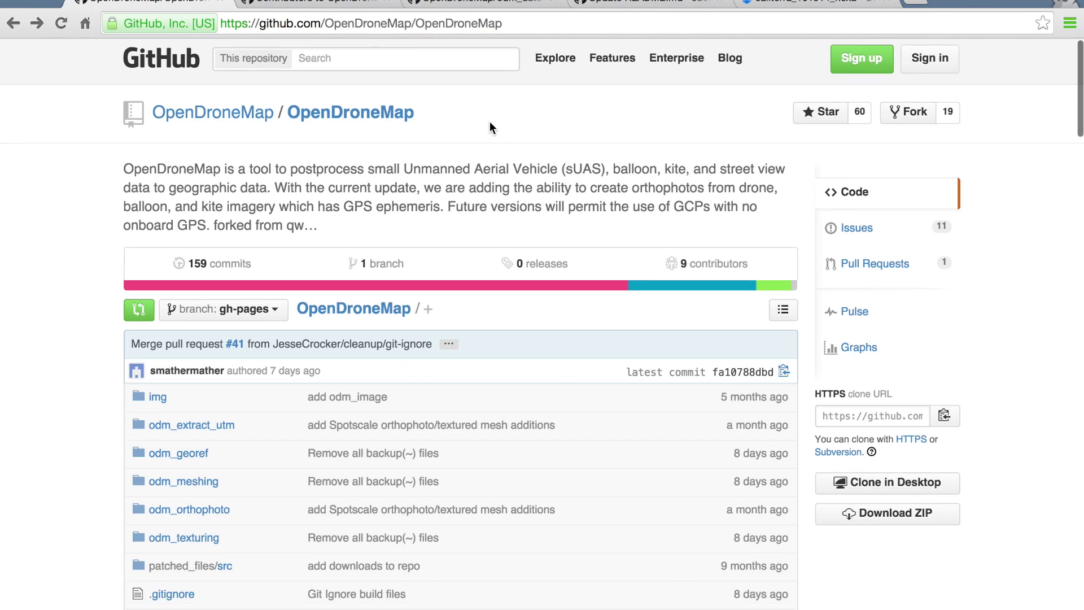
Scroll to the README's What is it? product list, then bring up the caliterra_101914_hexa Dropbox folder
scroll(490, 123, "down", 1)
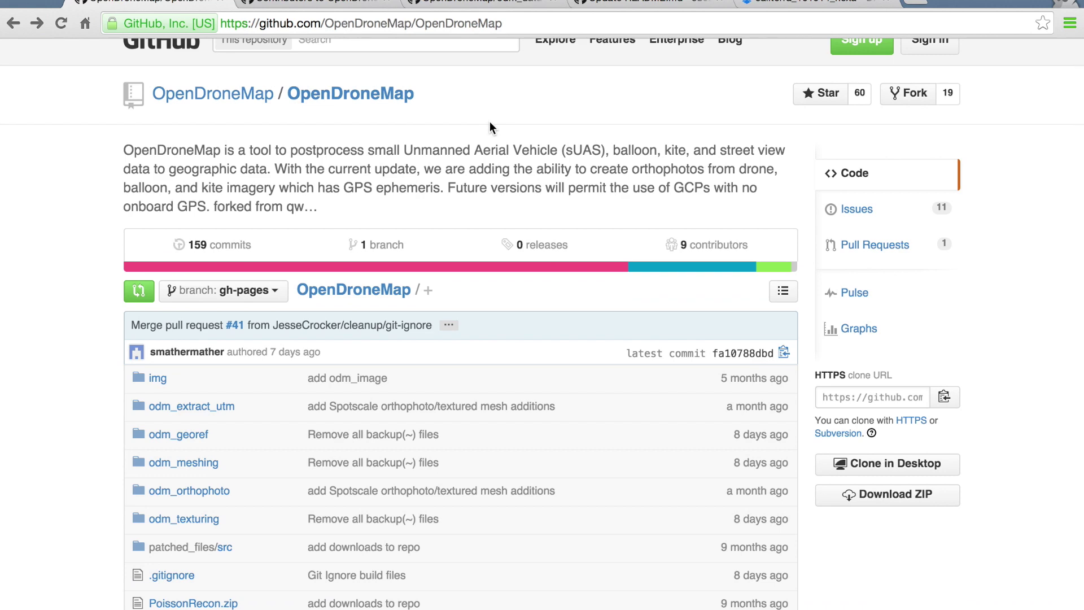
scroll(490, 121, "down", 14)
scroll(489, 120, "down", 10)
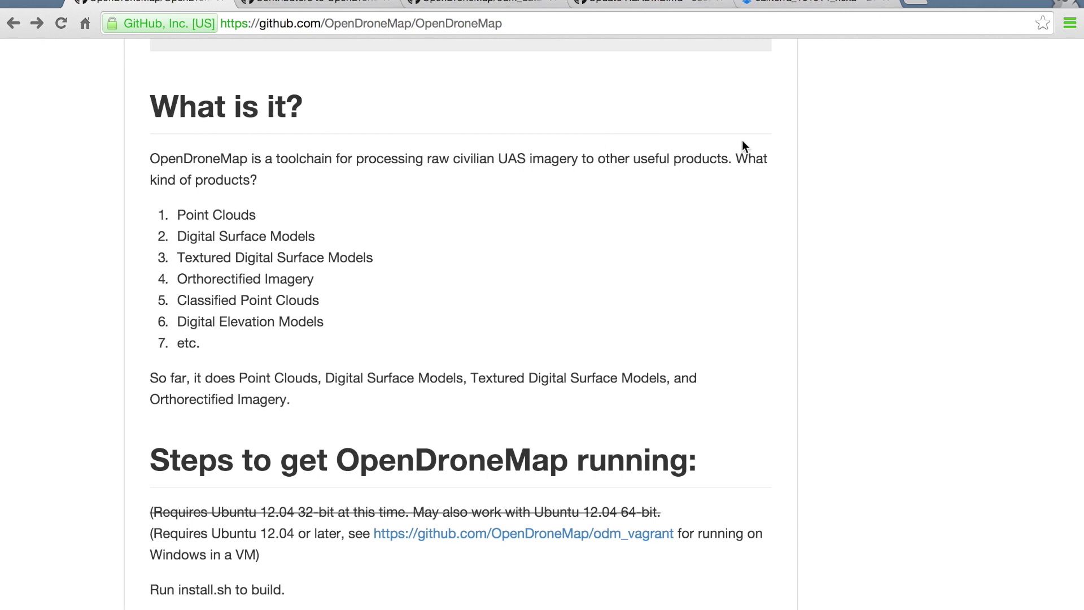
left_click(783, 3)
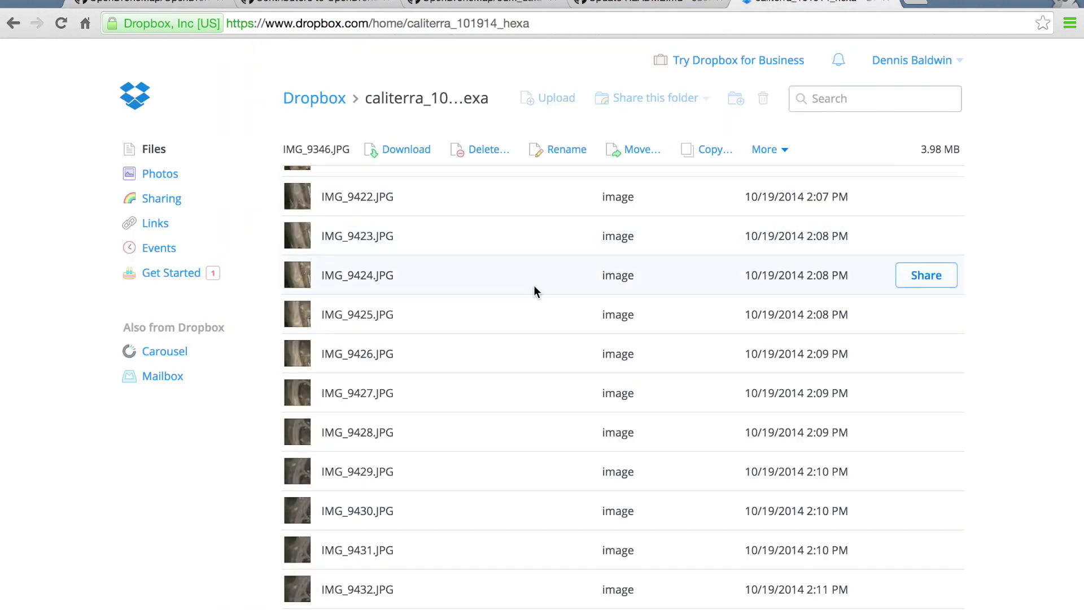
scroll(534, 286, "up", 10)
scroll(534, 286, "up", 5)
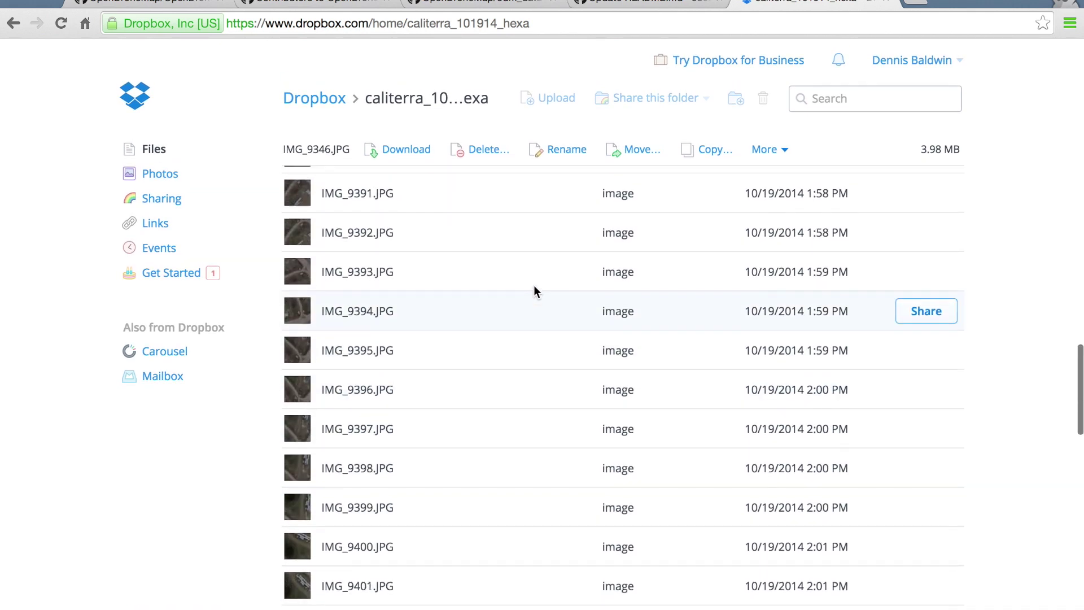
scroll(534, 286, "down", 15)
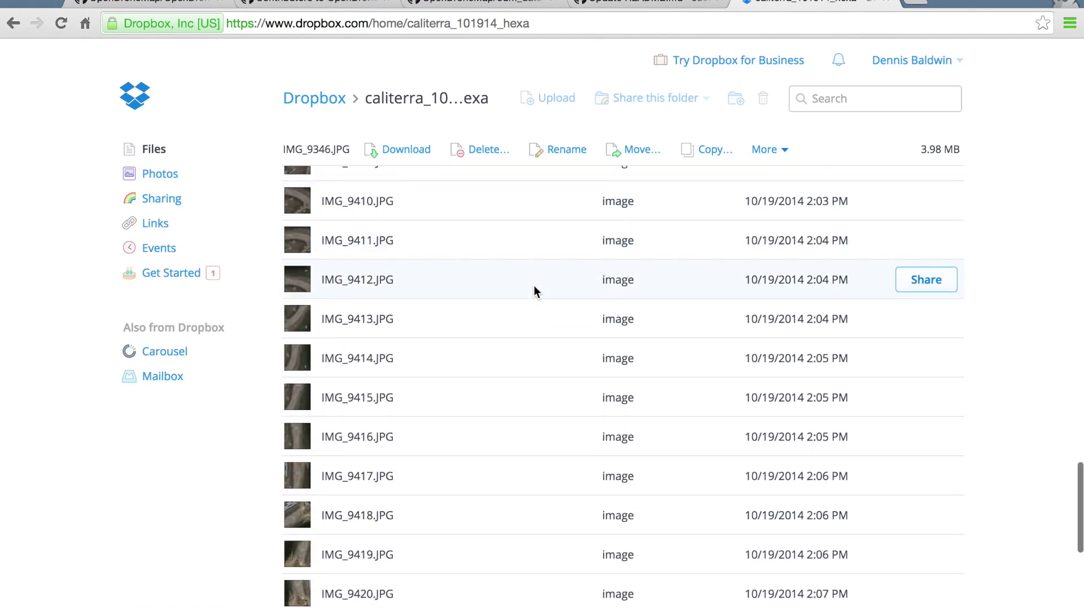
left_click(165, 5)
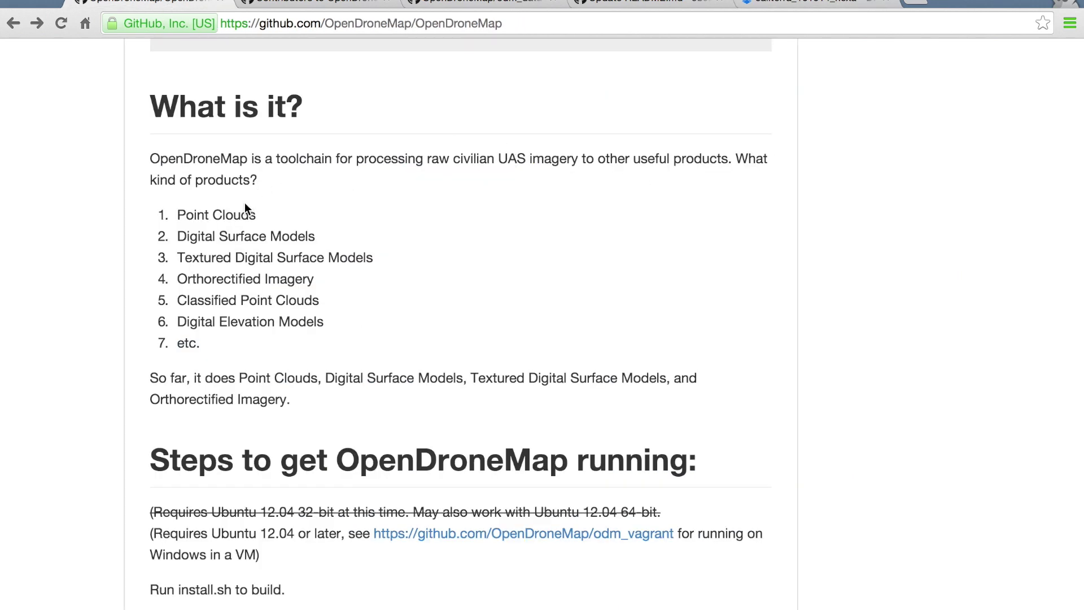
scroll(472, 202, "up", 1)
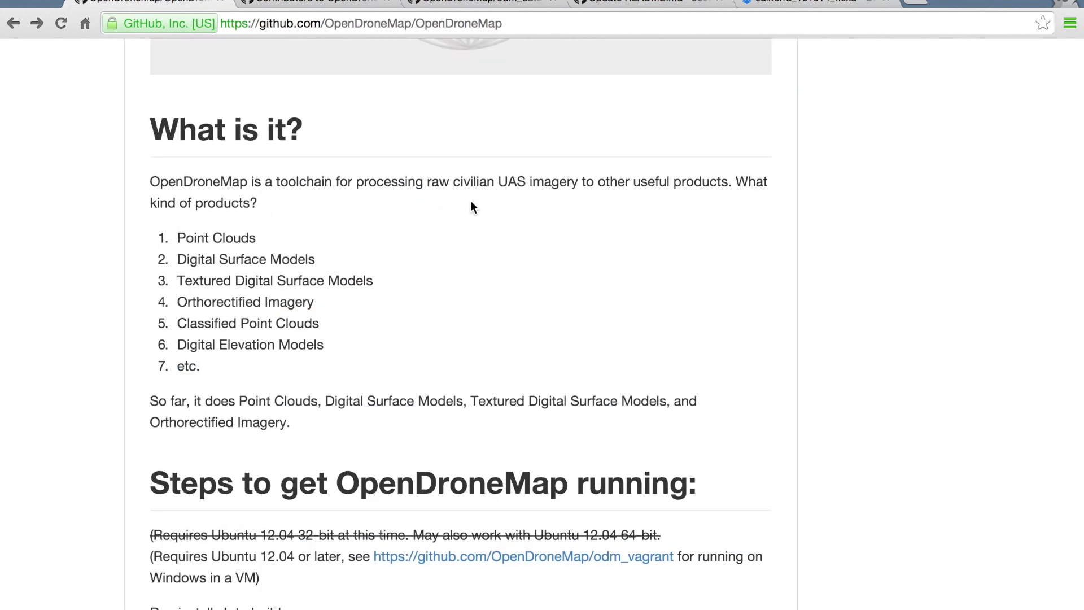
scroll(472, 202, "up", 4)
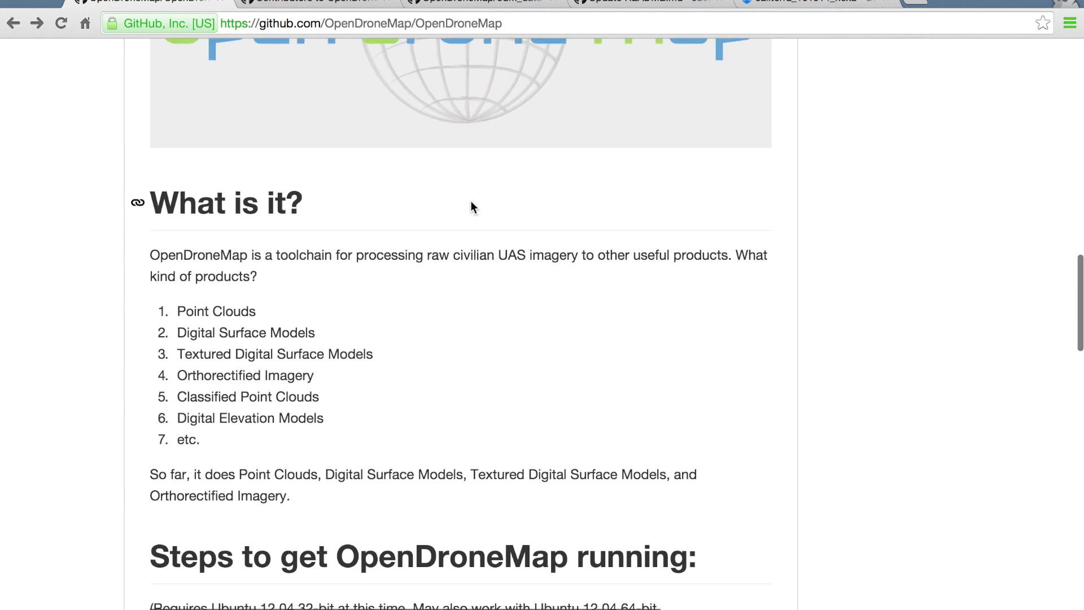
scroll(472, 207, "up", 8)
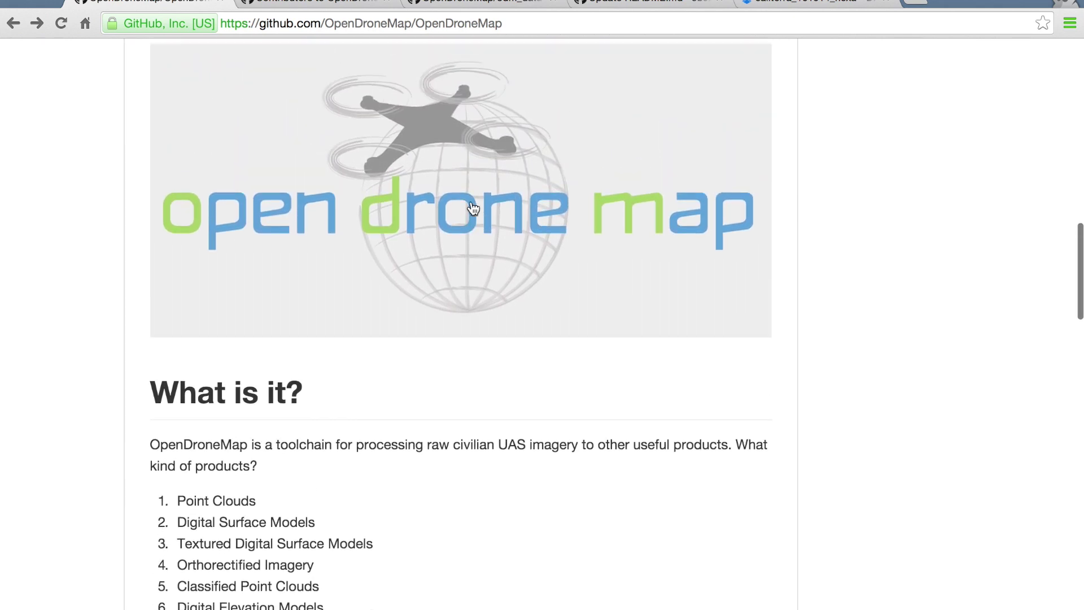
scroll(549, 132, "down", 4)
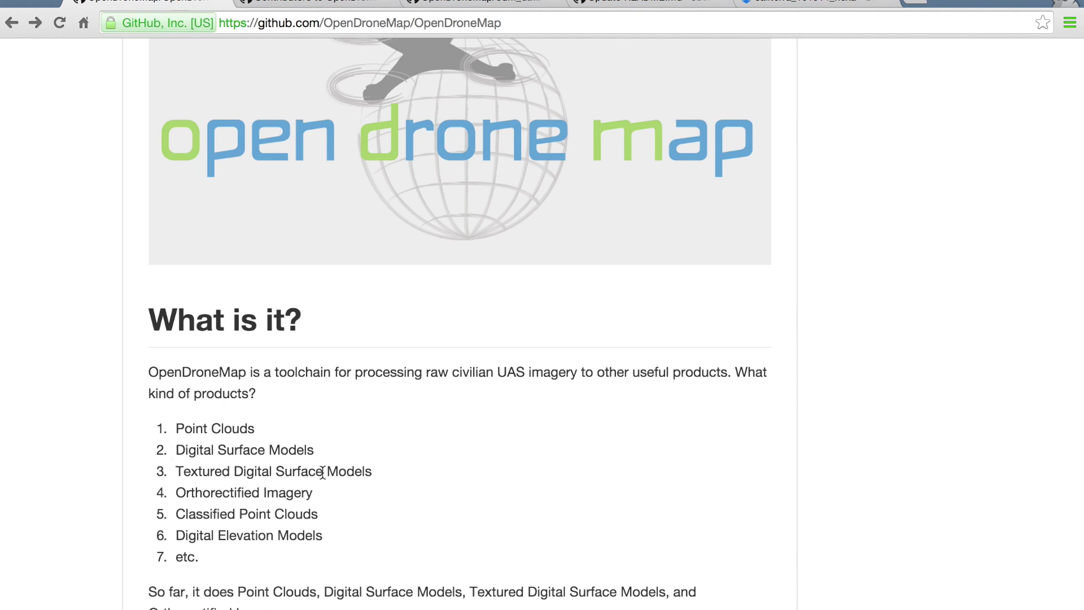
Review the run.pl output in Terminal down to the final 'done' line and ls listing
key("super+Tab")
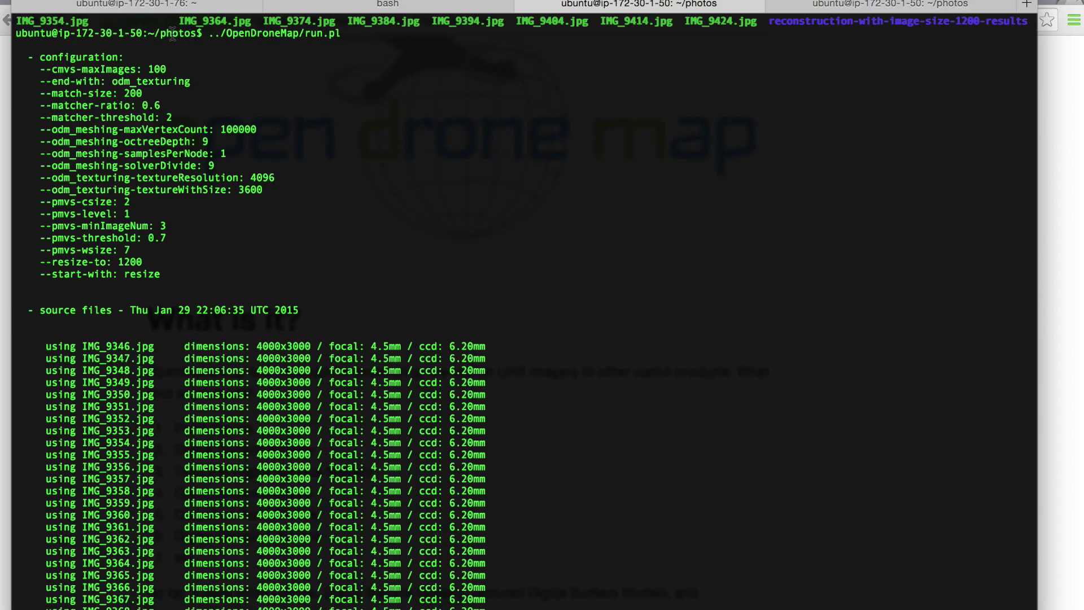
scroll(339, 62, "down", 10)
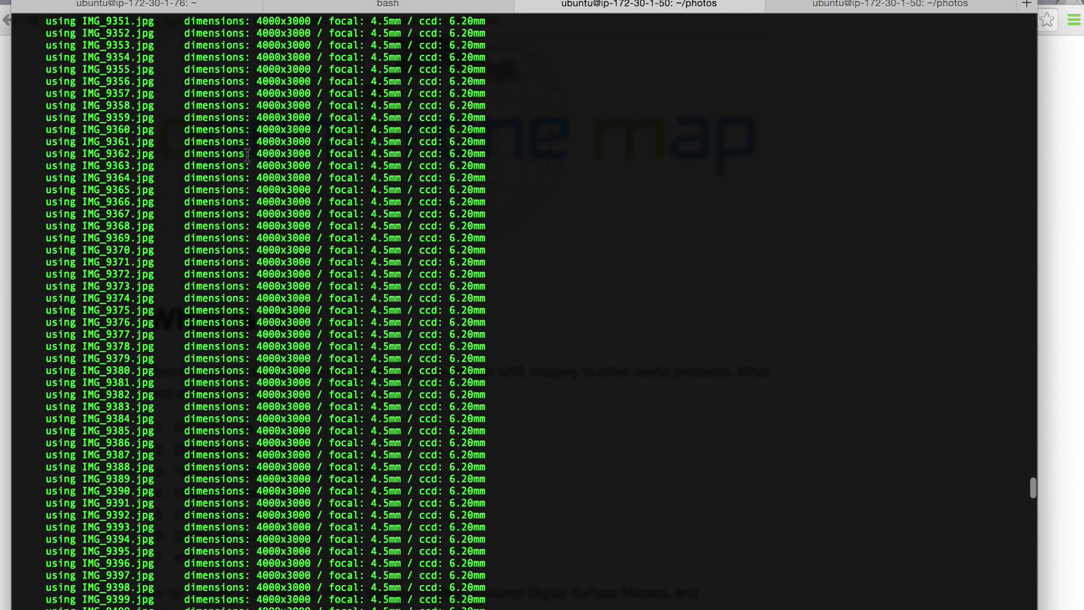
scroll(282, 113, "up", 5)
scroll(244, 150, "down", 1)
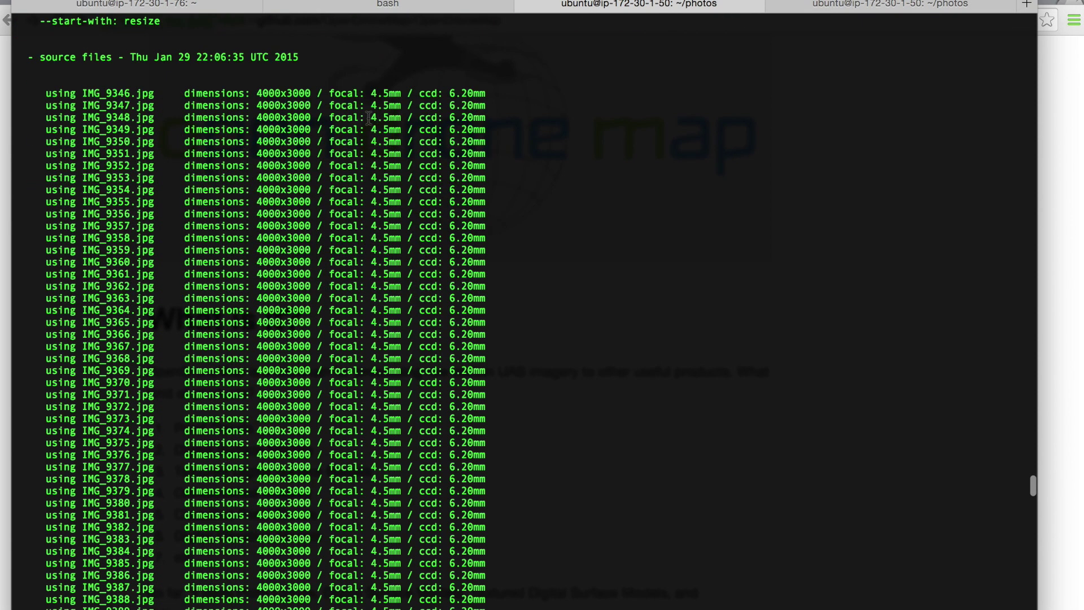
scroll(368, 118, "down", 20)
scroll(446, 141, "down", 7)
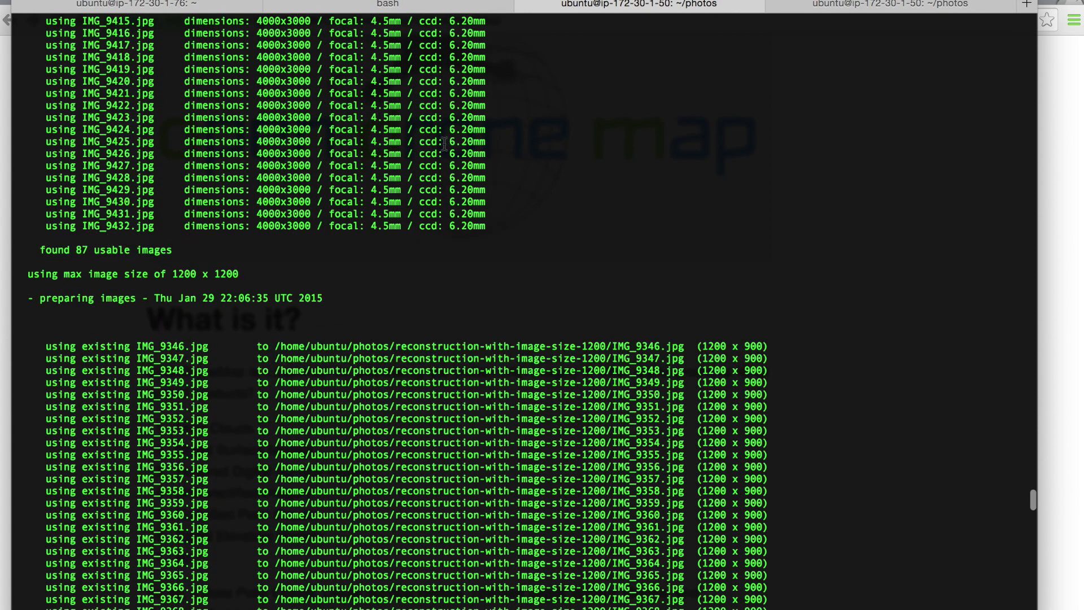
scroll(399, 243, "down", 20)
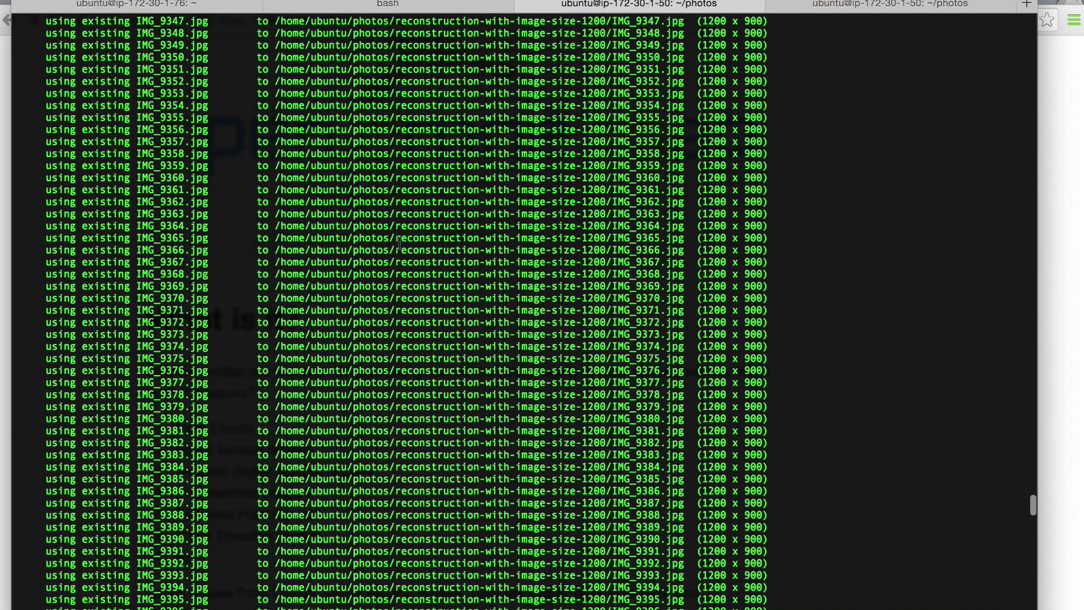
scroll(400, 243, "down", 20)
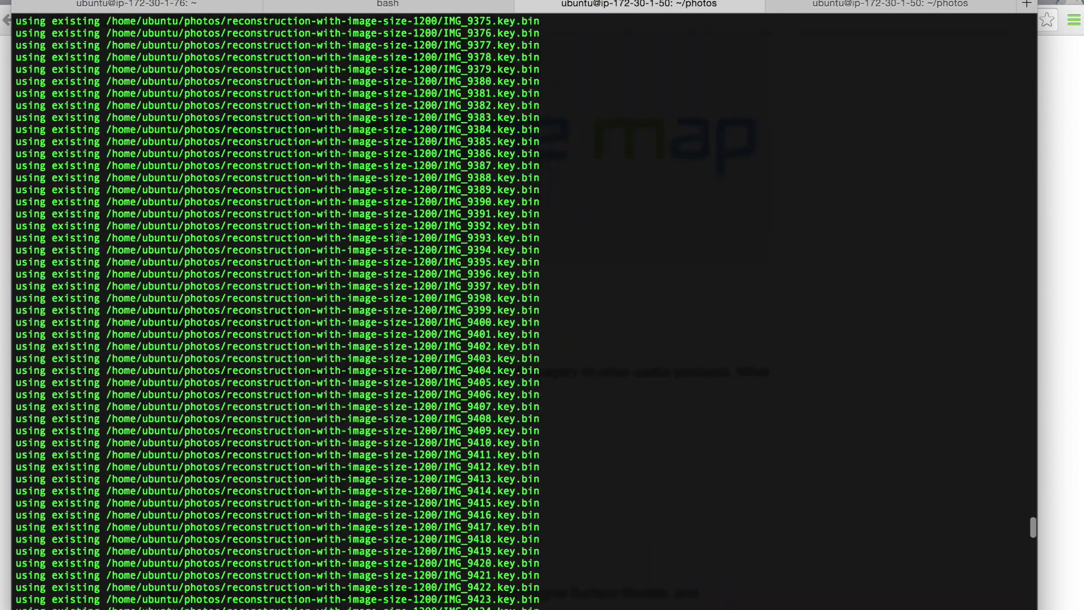
scroll(400, 237, "down", 20)
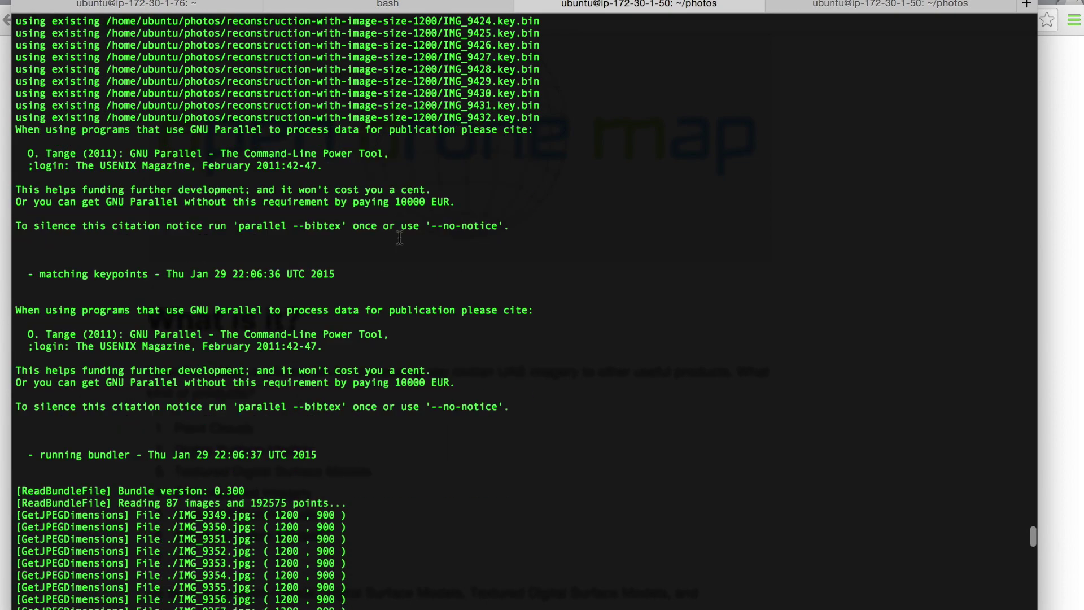
scroll(399, 238, "down", 20)
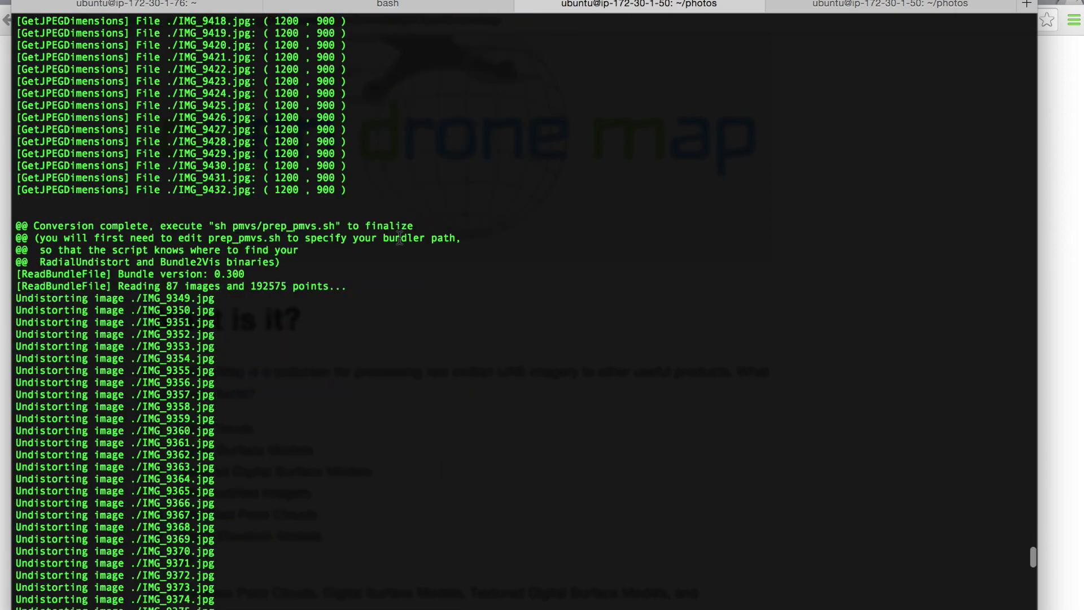
scroll(399, 238, "down", 18)
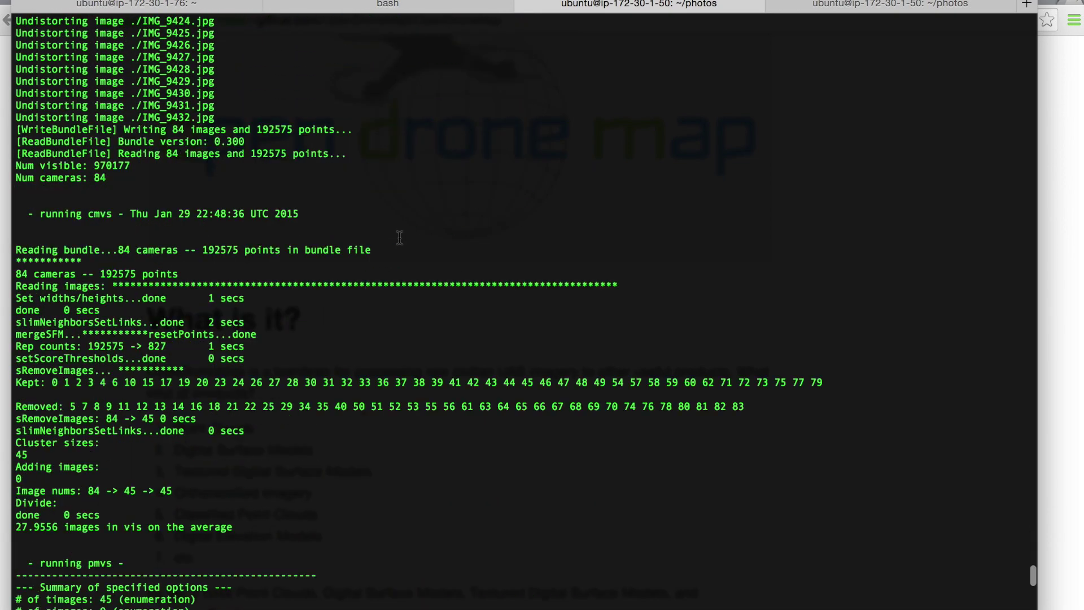
scroll(369, 119, "down", 18)
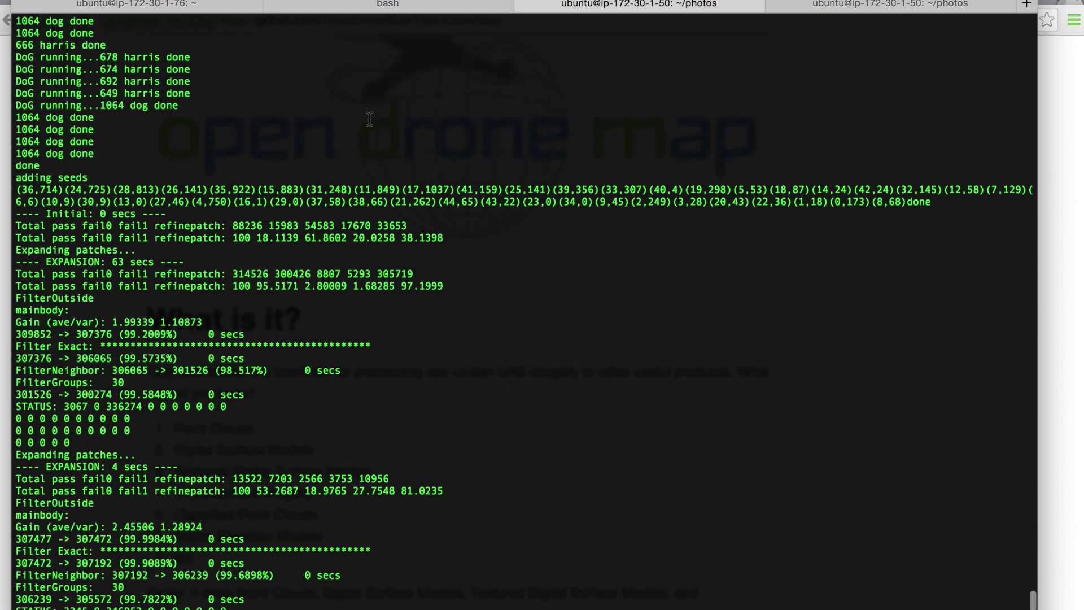
scroll(369, 119, "down", 4)
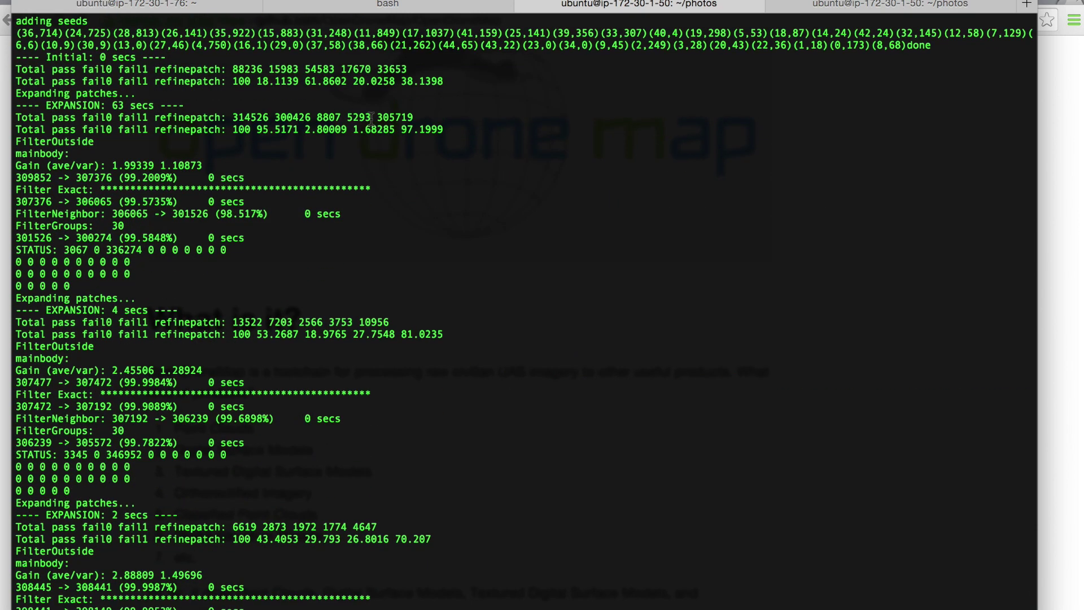
scroll(371, 119, "down", 11)
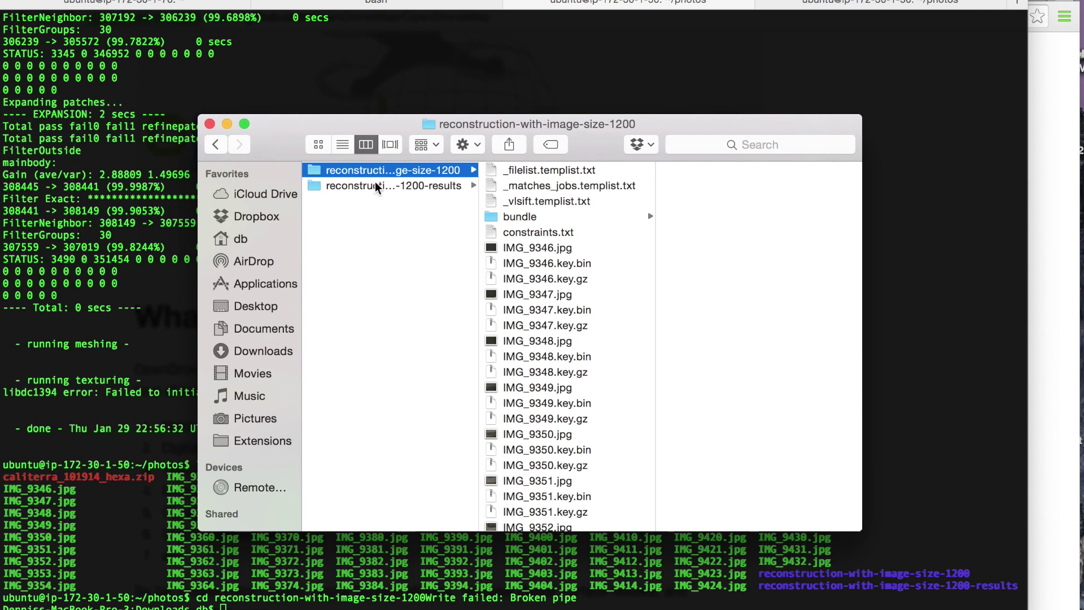
Widen the Finder column and browse the reconstruction folders, selecting reconstruction-with-image-size-1200-results
left_click_drag(480, 189, 583, 187)
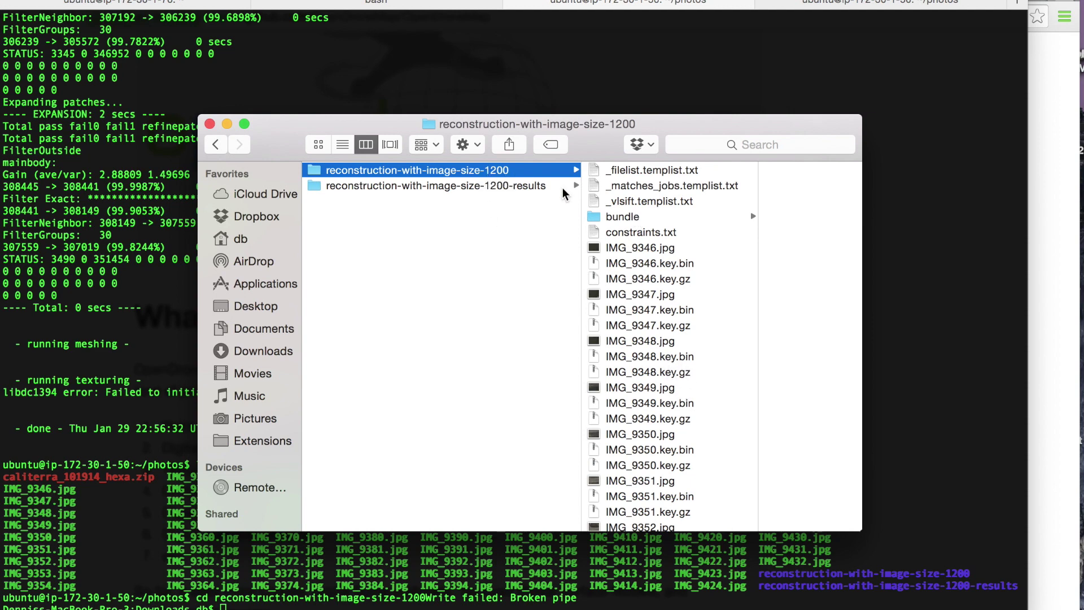
scroll(647, 258, "down", 20)
scroll(647, 257, "down", 20)
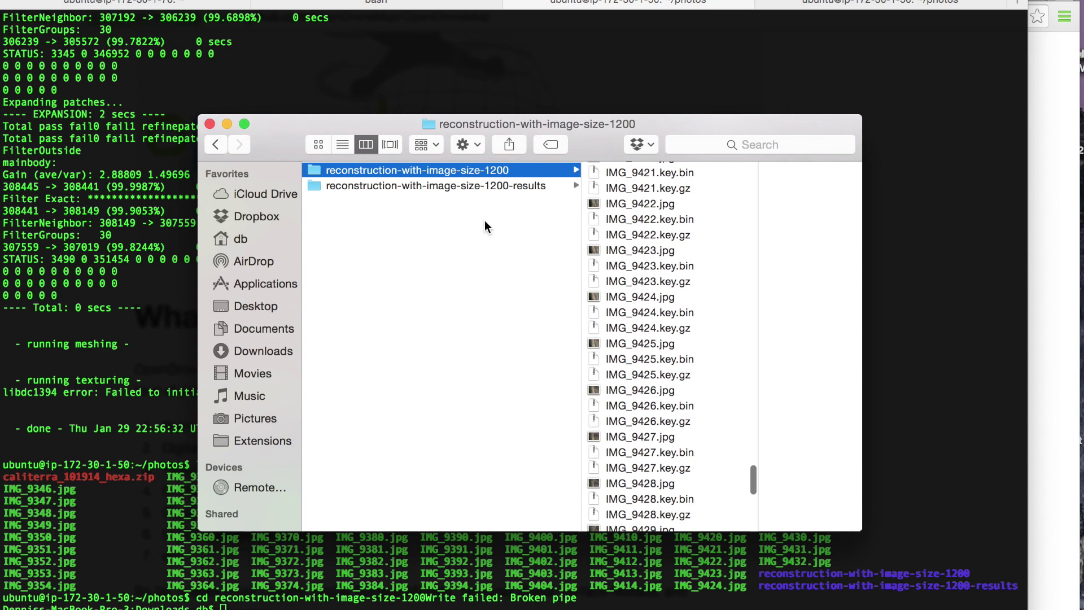
left_click(439, 186)
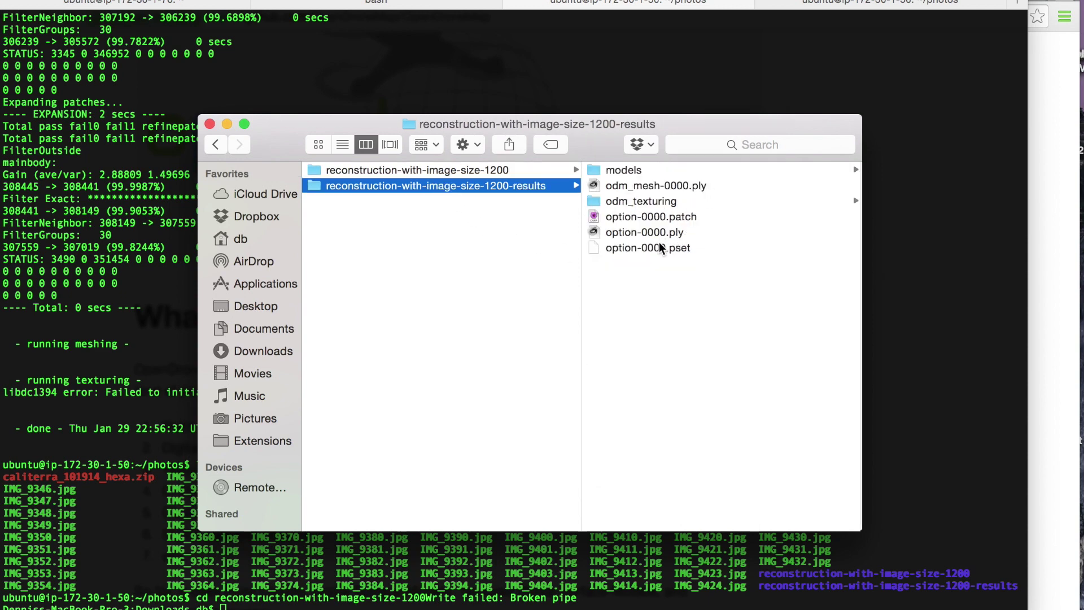
key("Up")
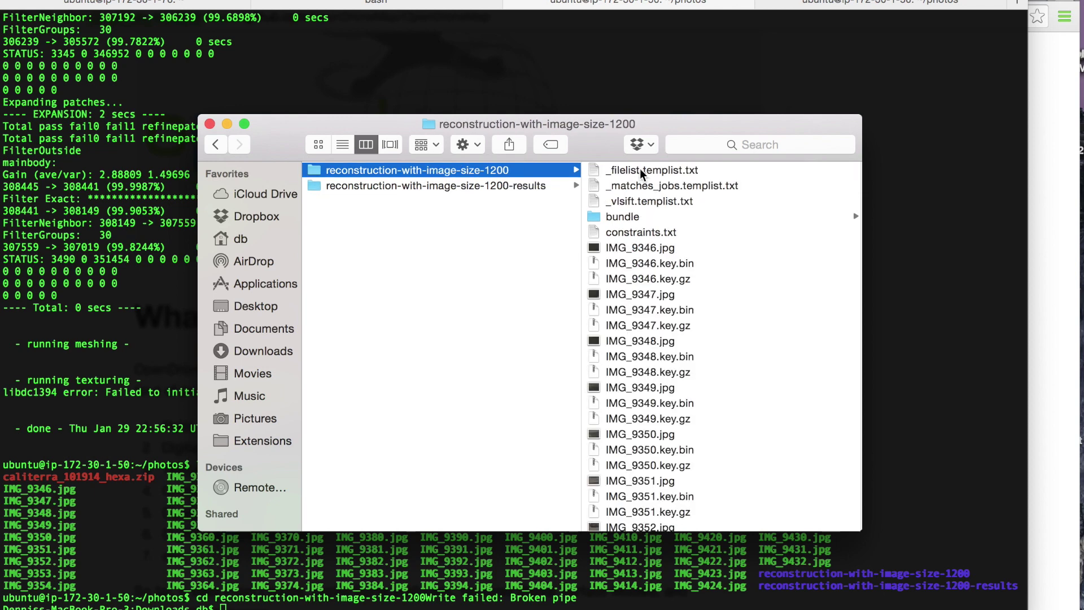
left_click(666, 220)
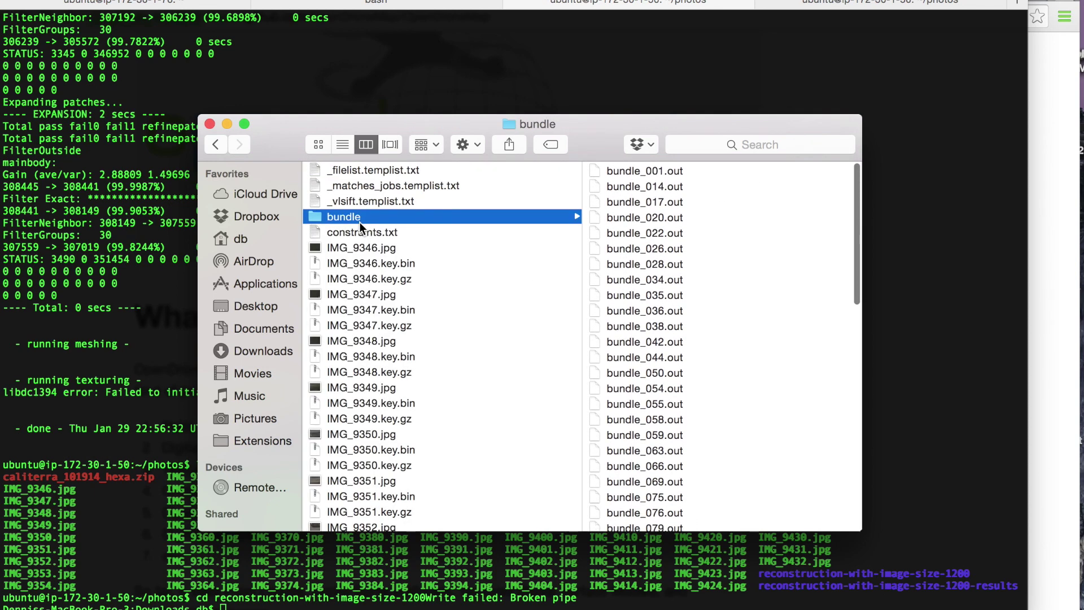
key("Left")
left_click(361, 185)
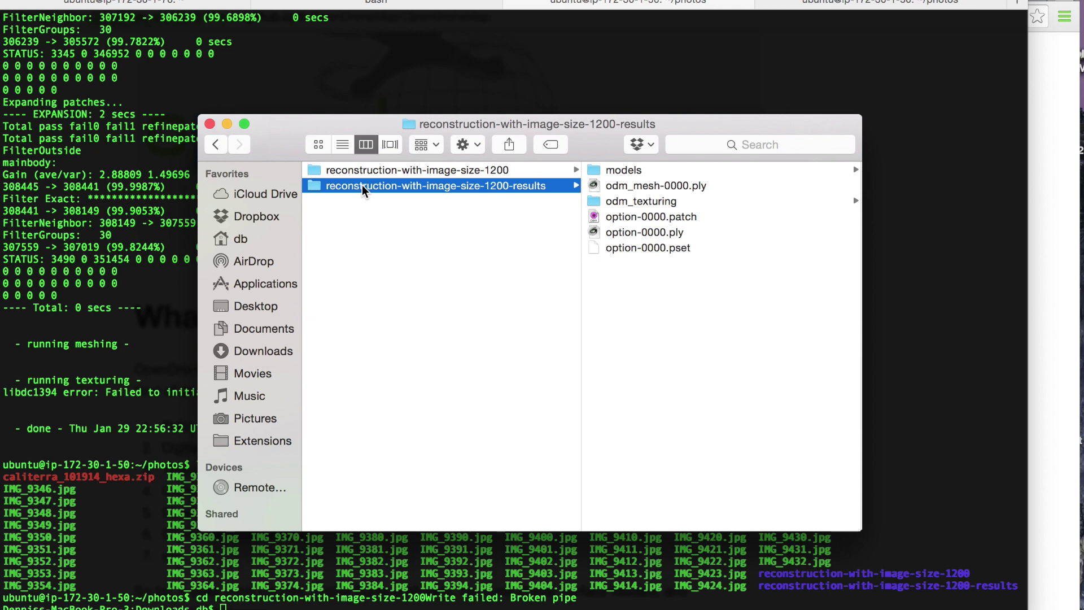
Open odm_textured_model.obj from the odm_texturing folder with meshlab (default)
left_click(611, 201)
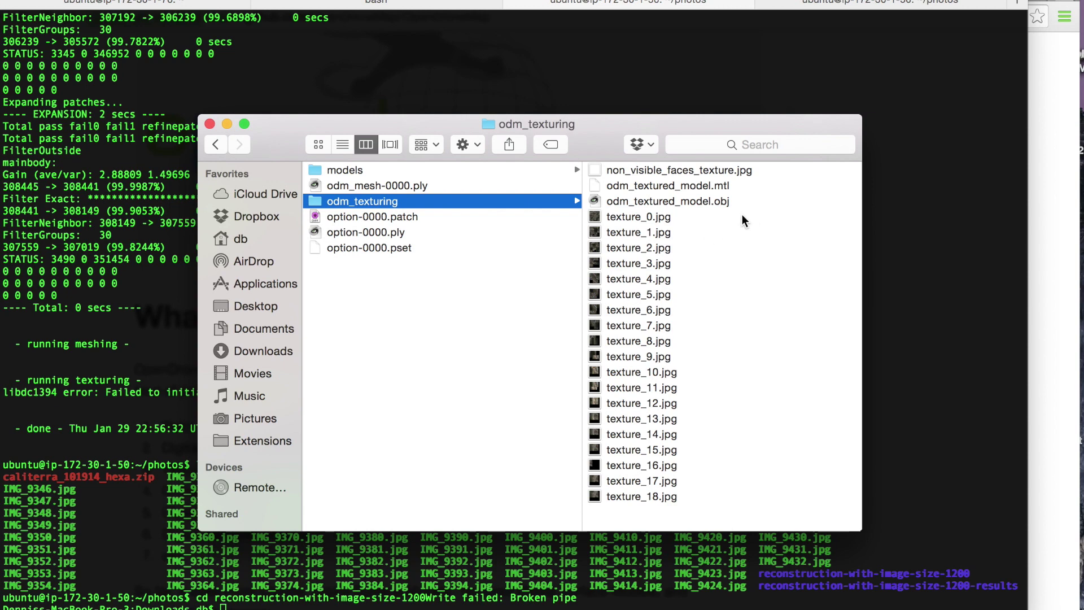
left_click(706, 201)
right_click(541, 202)
mouse_move(583, 228)
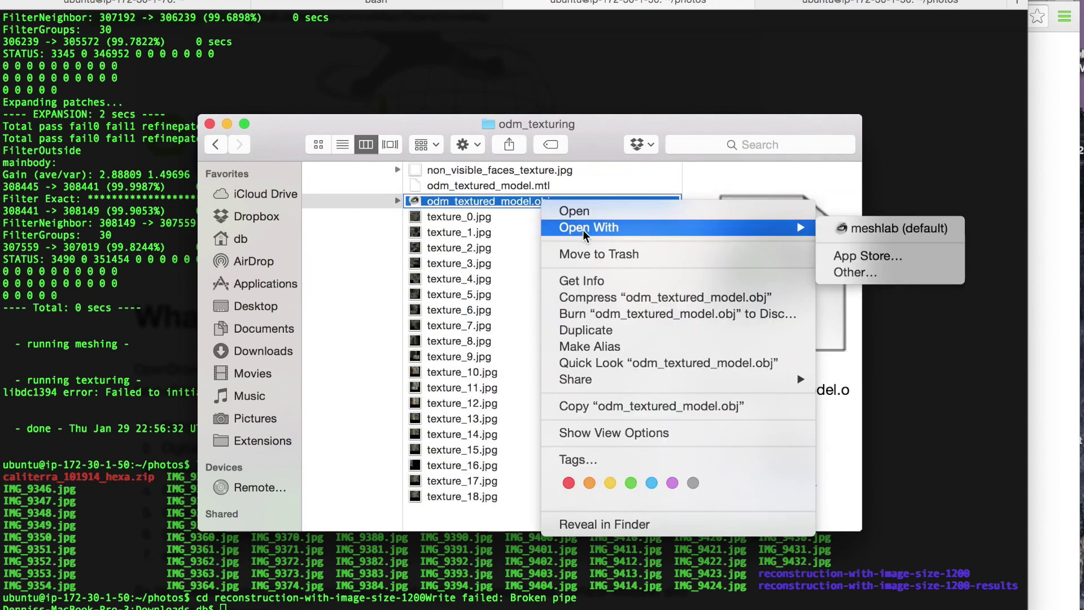
left_click(881, 228)
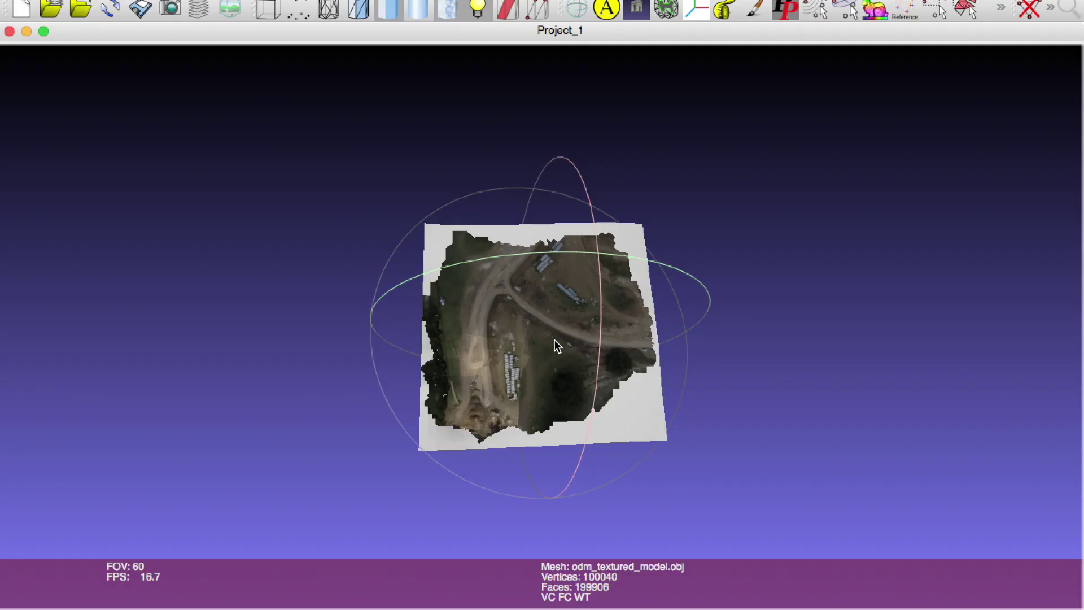
Zoom into the textured site mesh until the dirt roads and stacked pipes fill the view
scroll(554, 341, "up", 5)
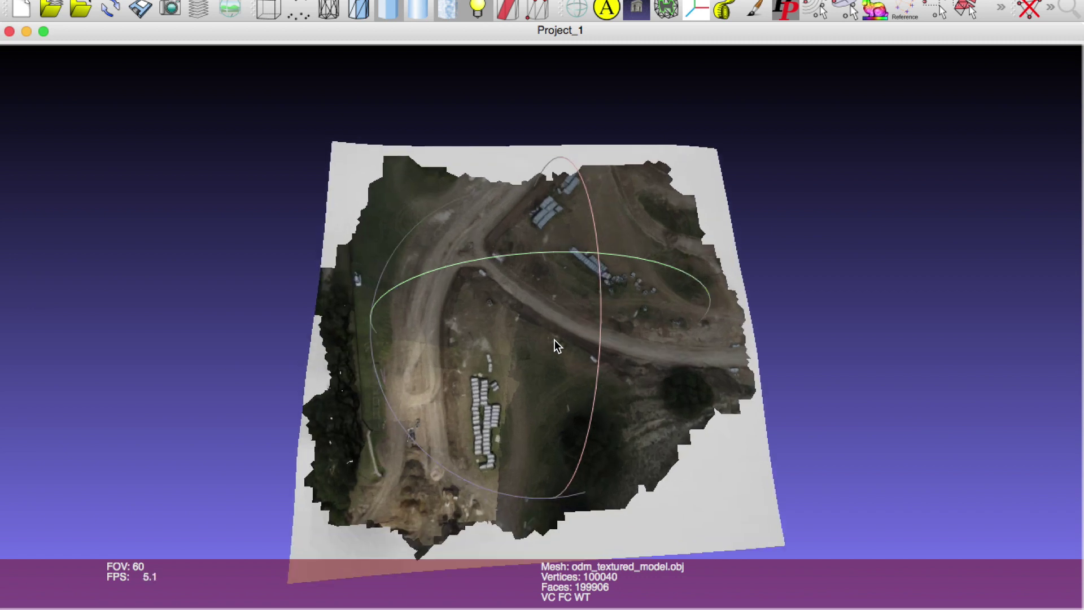
scroll(555, 340, "up", 6)
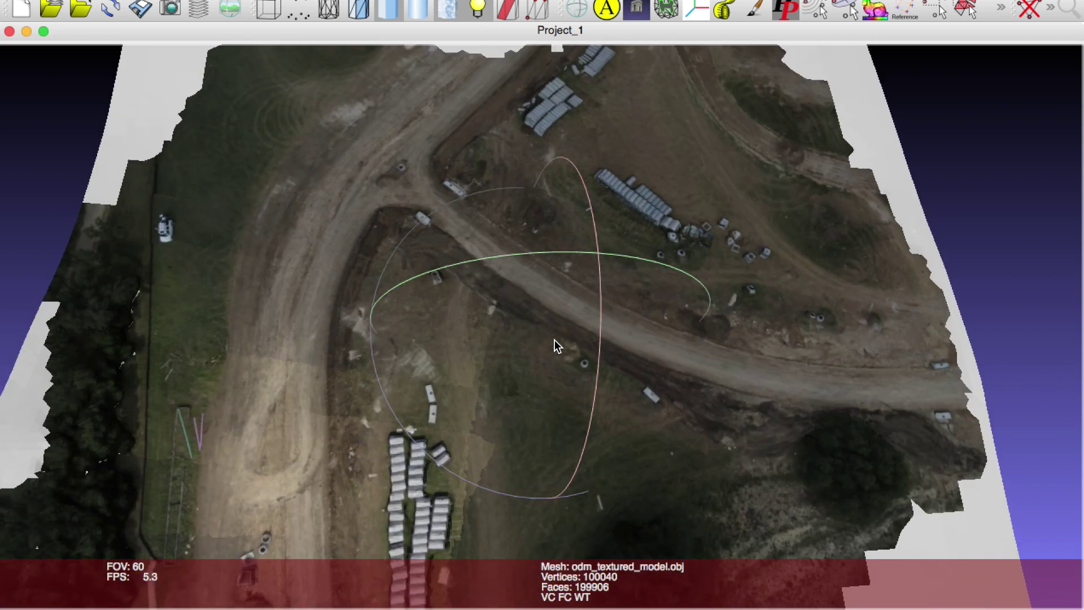
scroll(555, 340, "down", 2)
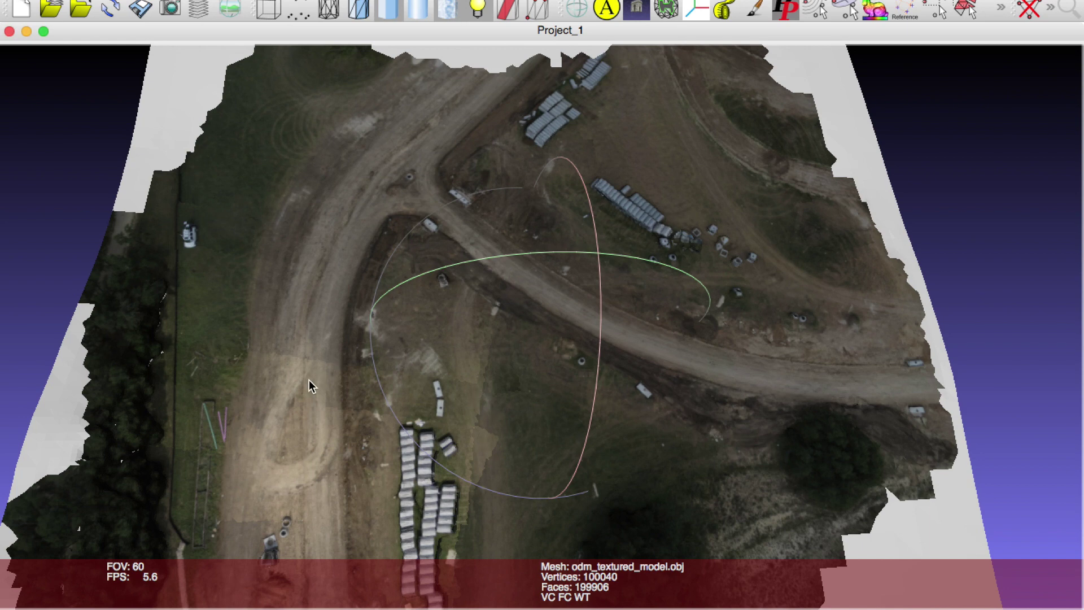
scroll(603, 383, "up", 2)
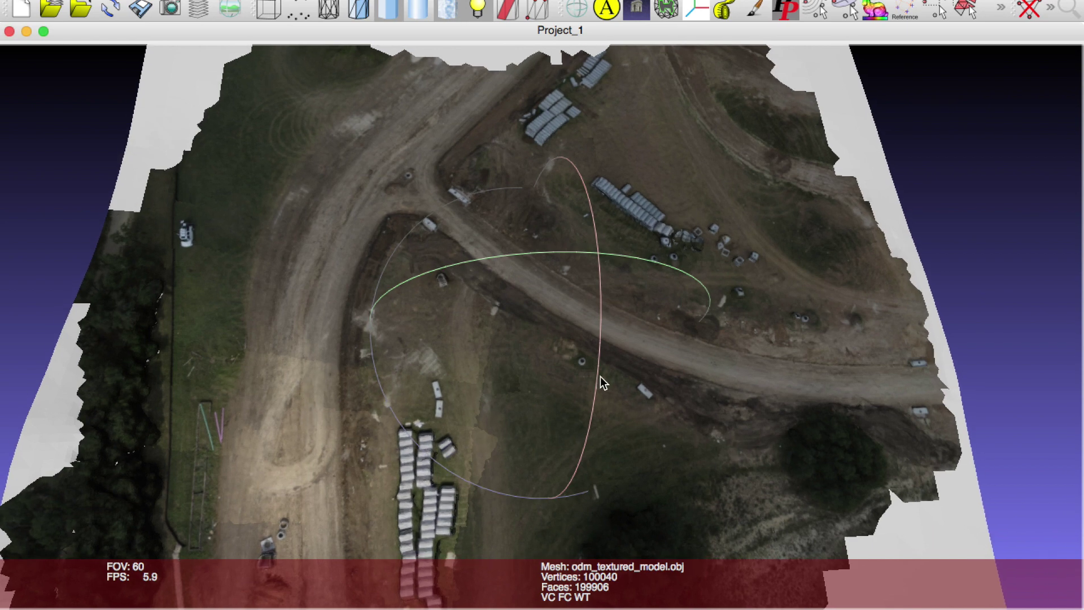
scroll(603, 383, "down", 2)
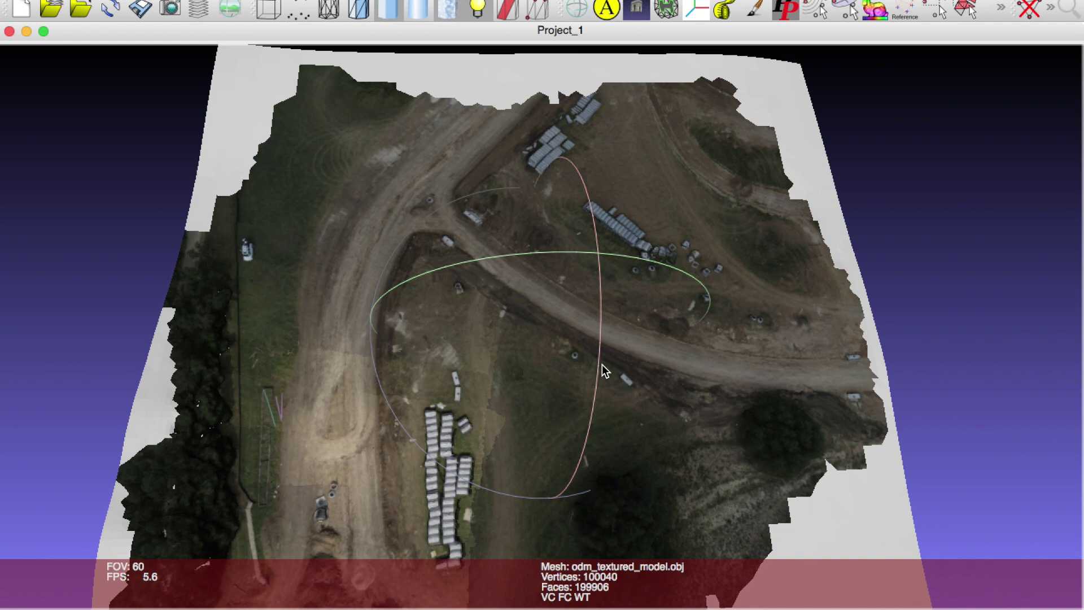
Orbit to an oblique terrain view, reset to top-down, and zoom onto the dirt road
left_click_drag(590, 314, 601, 145)
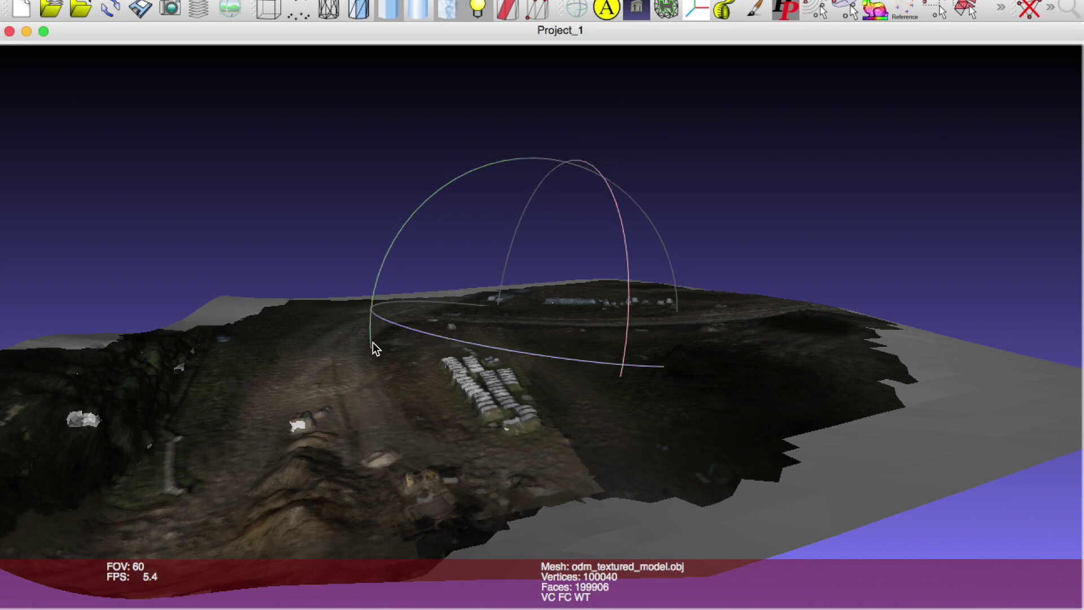
left_click_drag(321, 476, 310, 496)
key("ctrl+h")
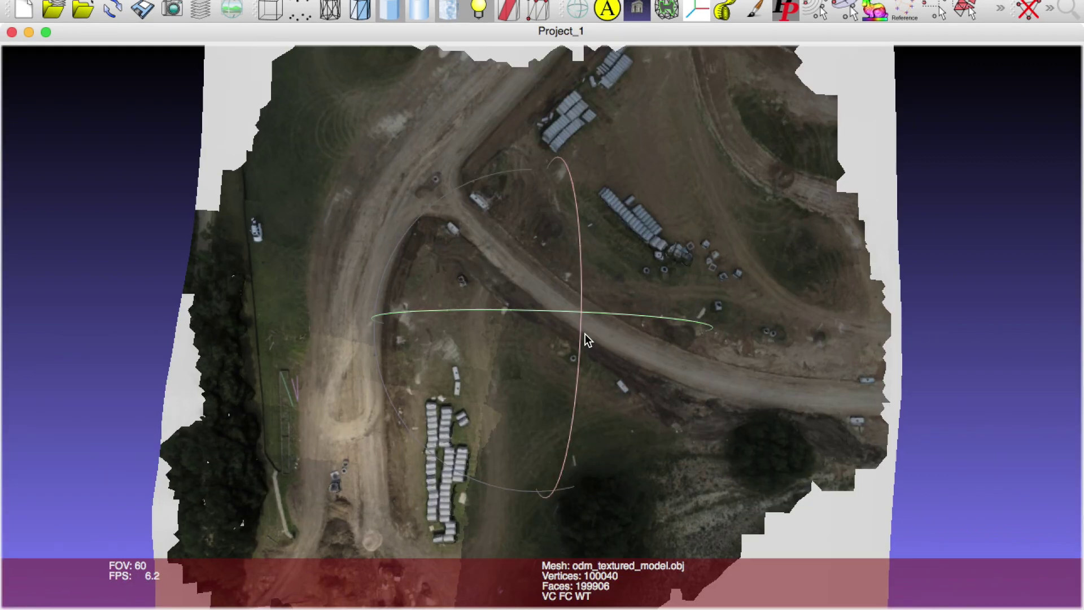
scroll(585, 334, "up", 10)
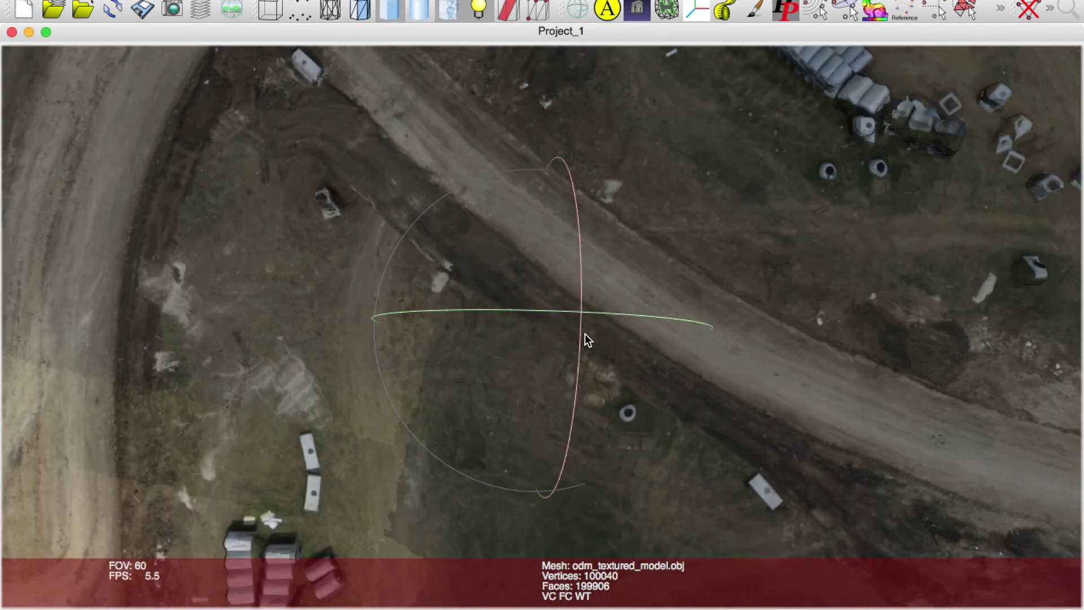
scroll(585, 333, "up", 10)
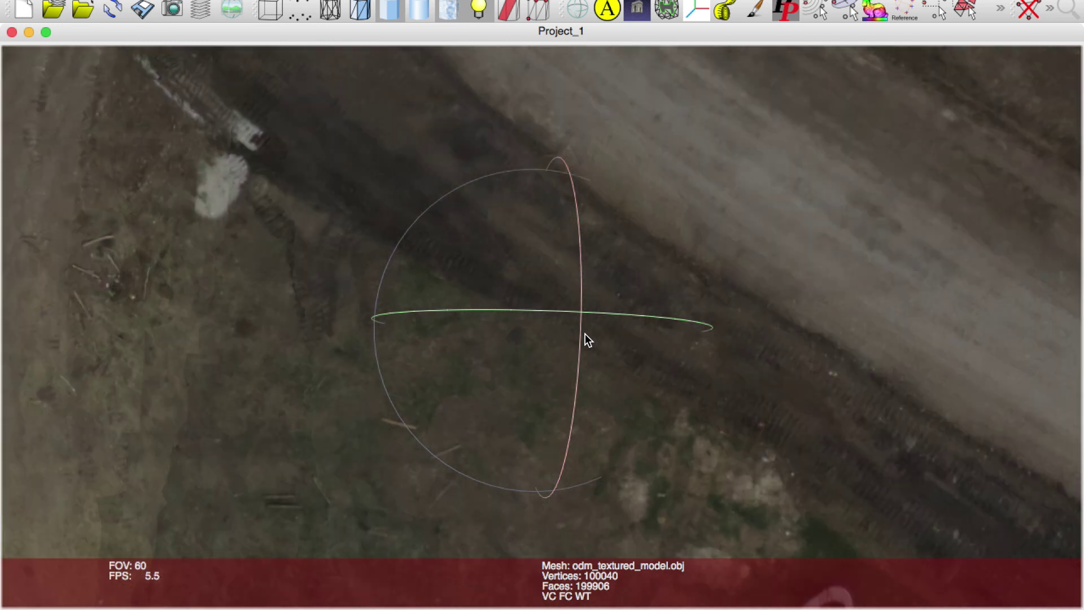
scroll(585, 334, "down", 10)
scroll(585, 334, "up", 6)
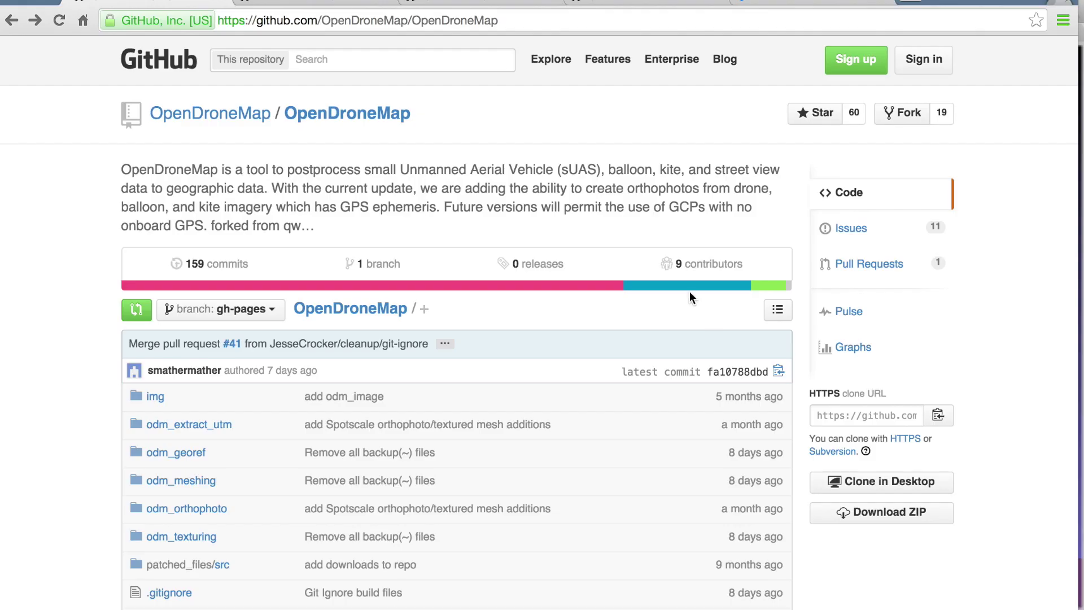
Switch to the OpenDroneMap Graphs > Contributors page and scroll through the contributor graph
scroll(689, 291, "down", 2)
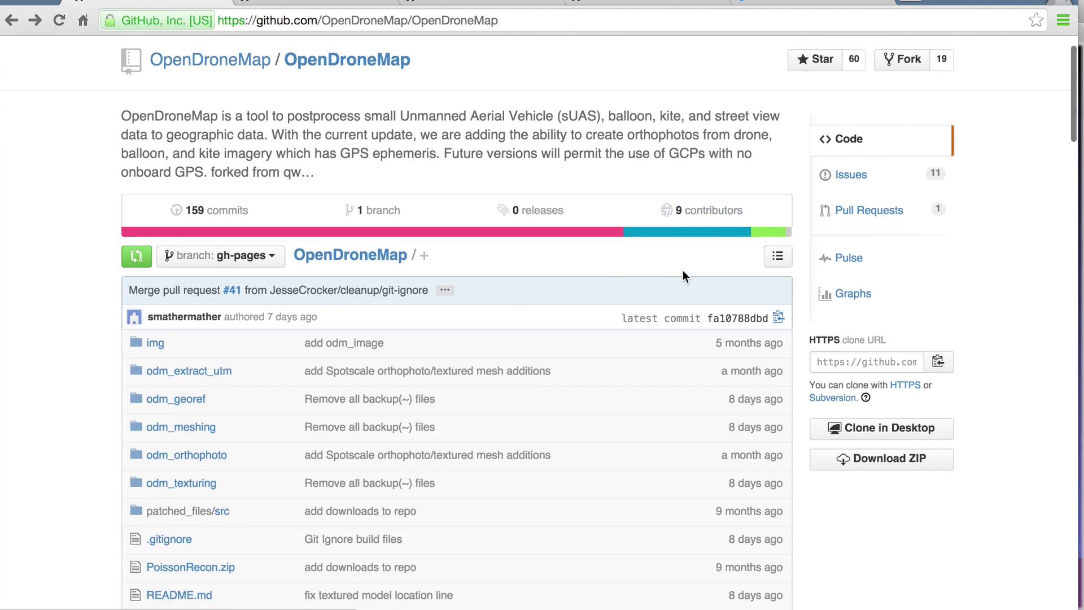
scroll(682, 270, "up", 2)
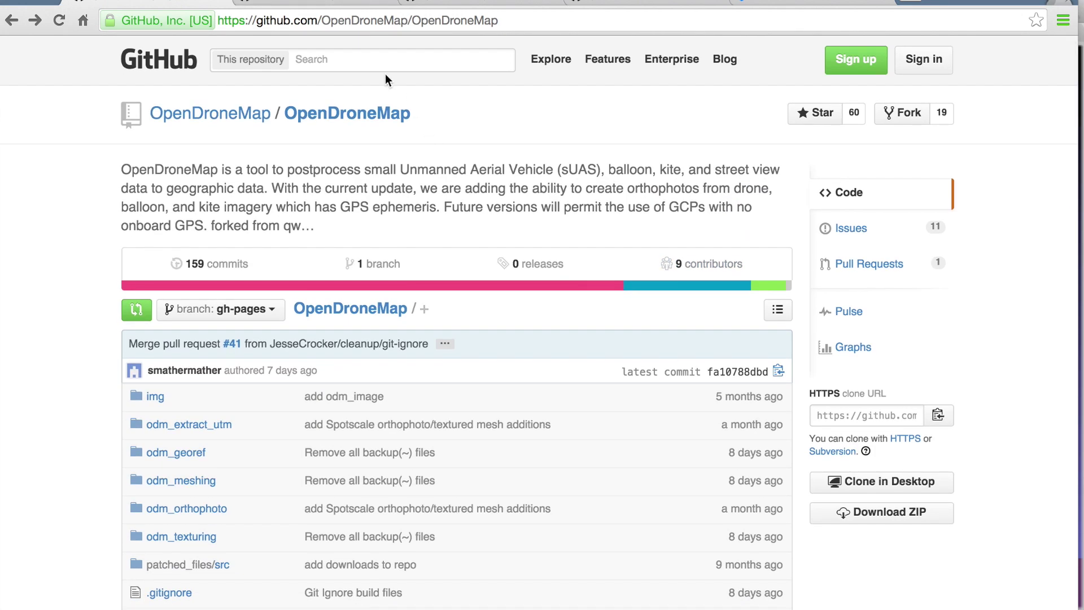
left_click(320, 2)
scroll(465, 147, "down", 3)
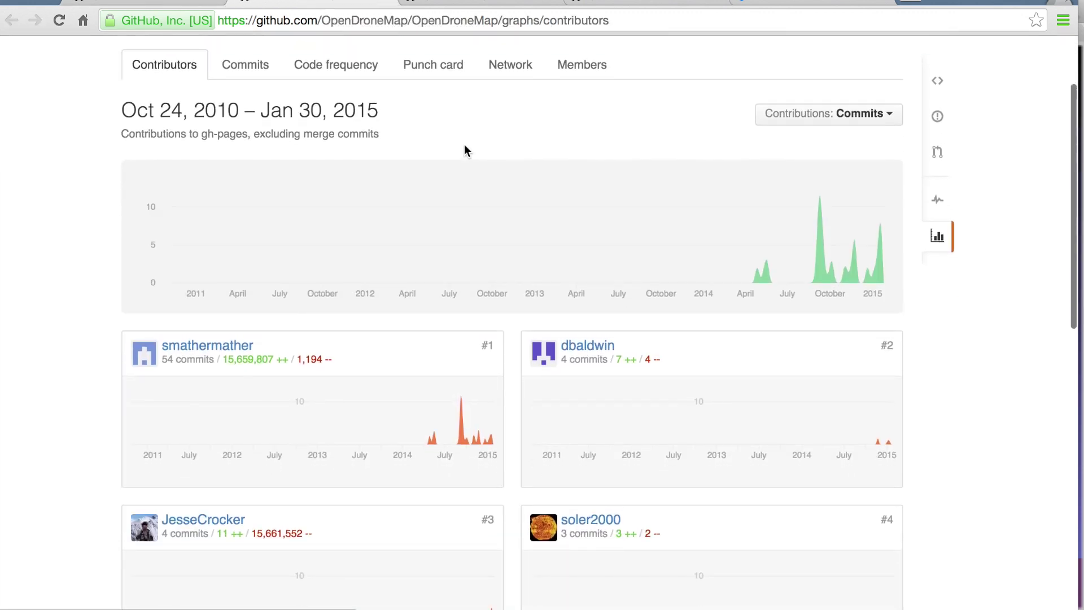
scroll(719, 323, "down", 3)
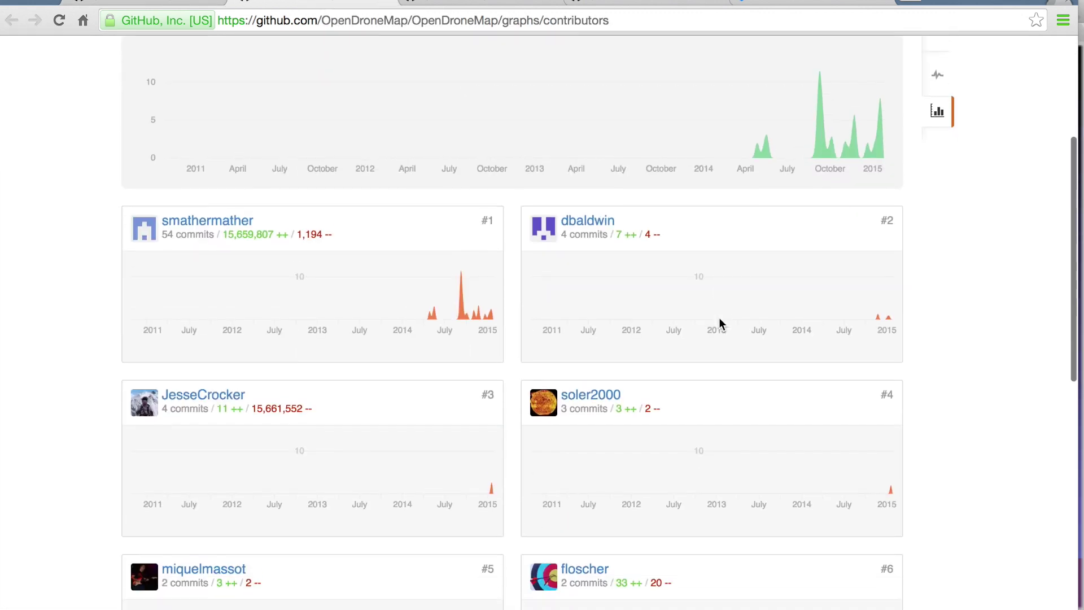
scroll(719, 317, "up", 5)
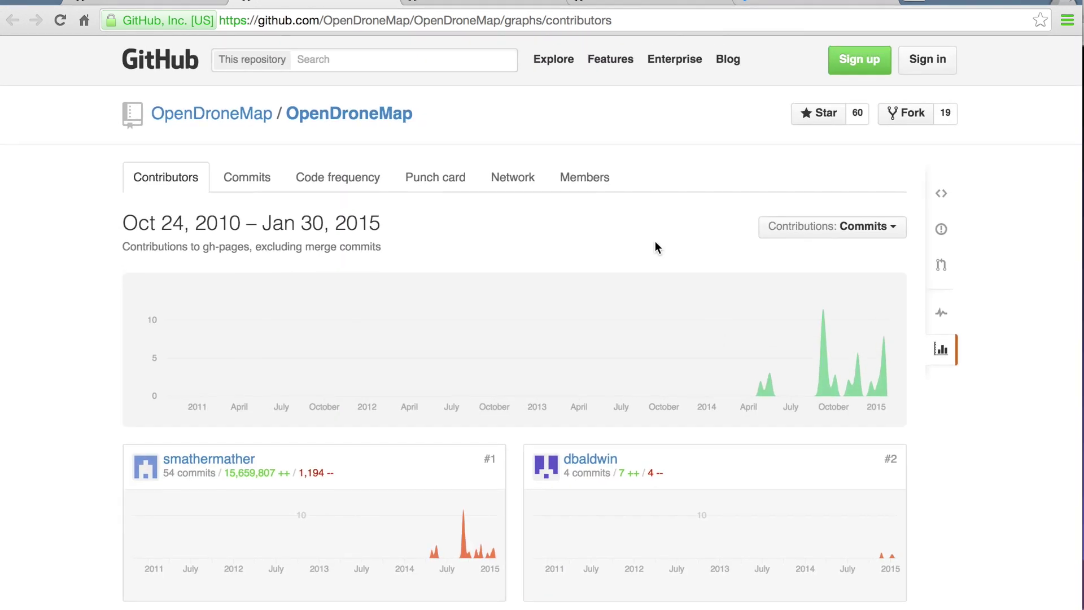
key("super+bracketleft")
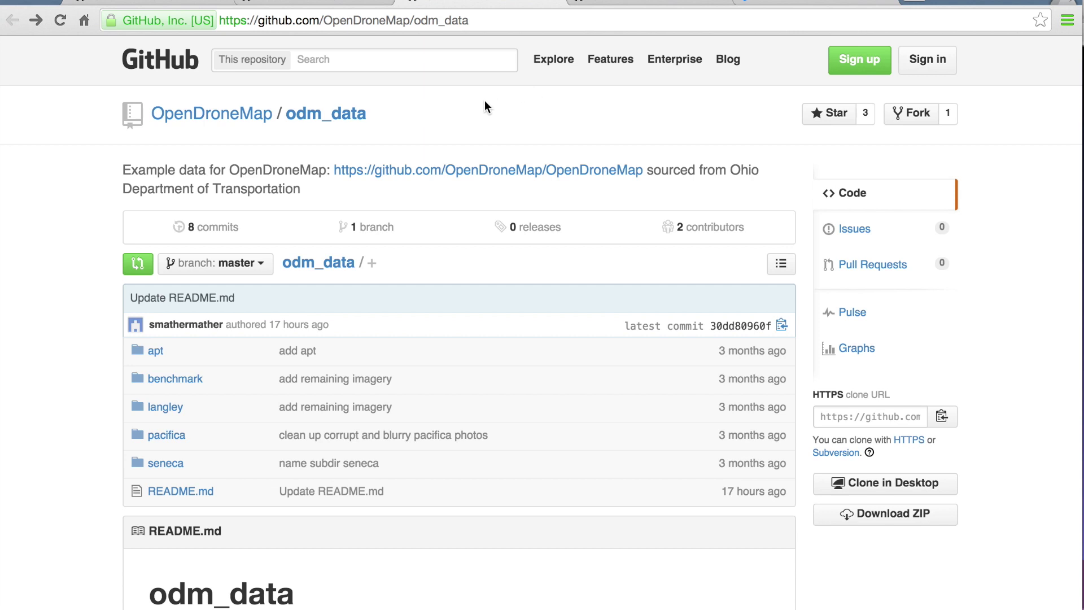
Look over the odm_data folders (apt, benchmark, langley, pacifica, seneca) and its README
scroll(485, 100, "down", 1)
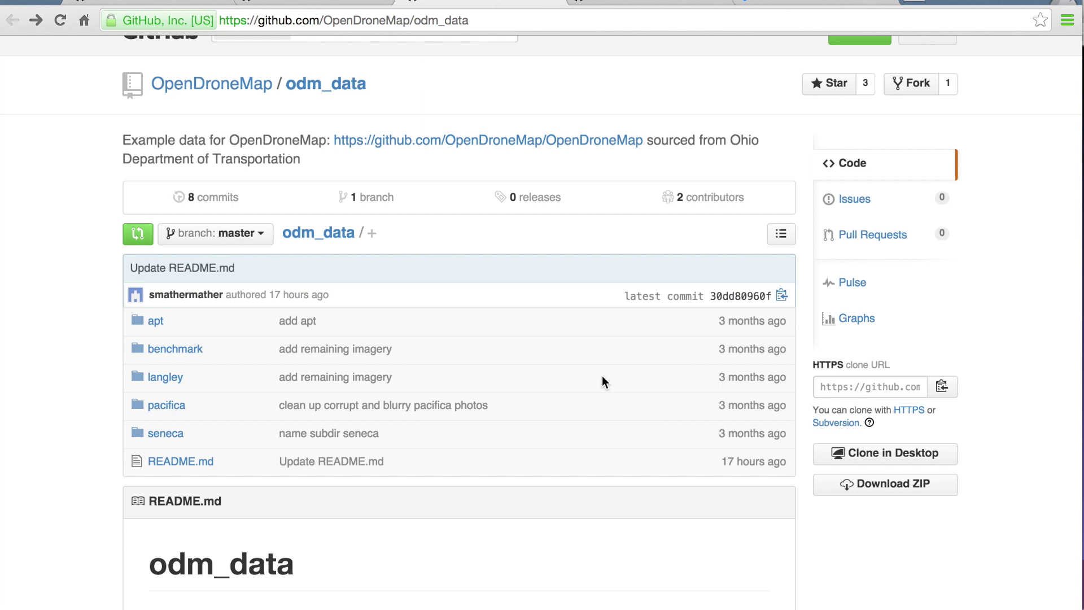
scroll(364, 329, "down", 1)
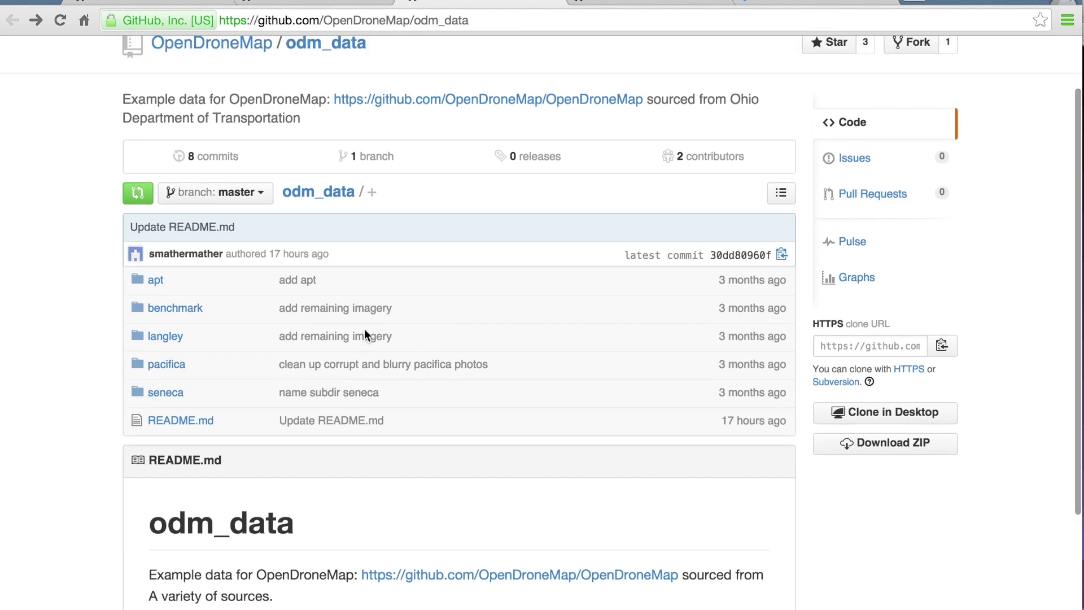
scroll(364, 328, "down", 2)
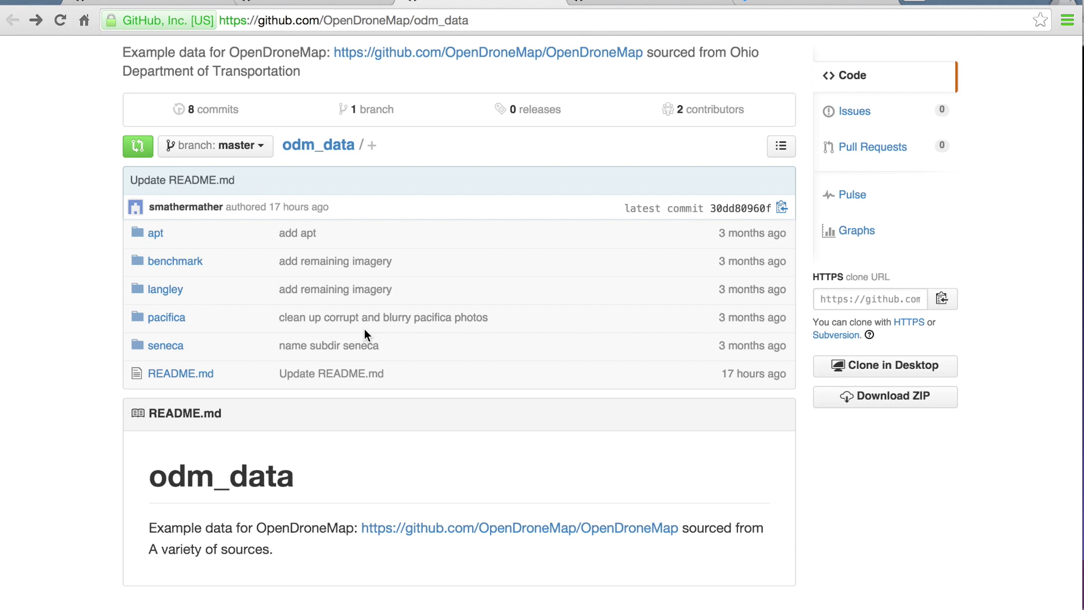
scroll(364, 328, "up", 4)
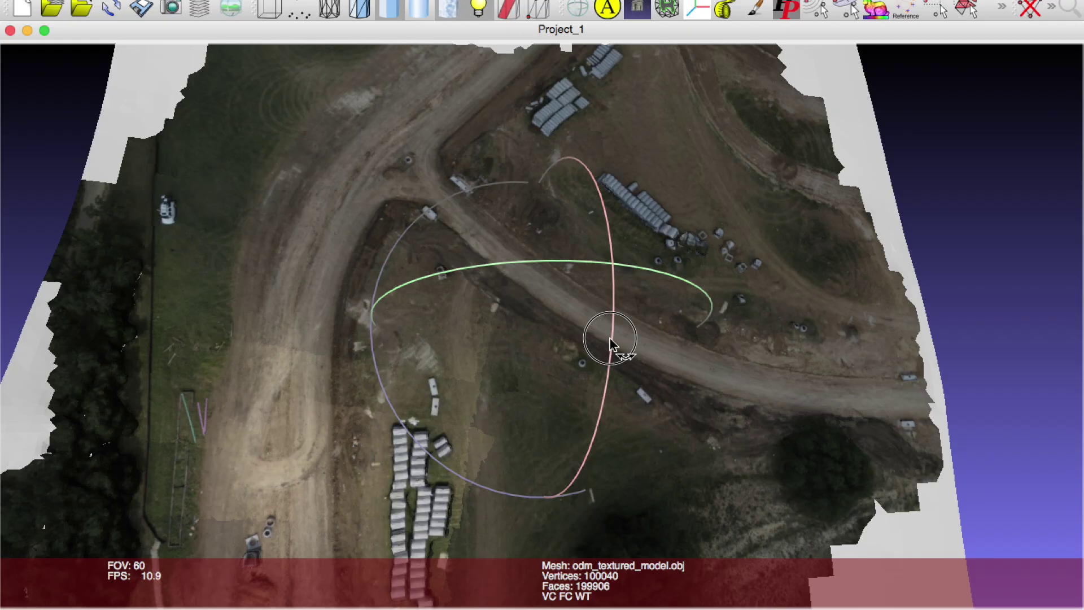
Tilt the textured site mesh slightly upward in MeshLab
left_click_drag(619, 353, 596, 310)
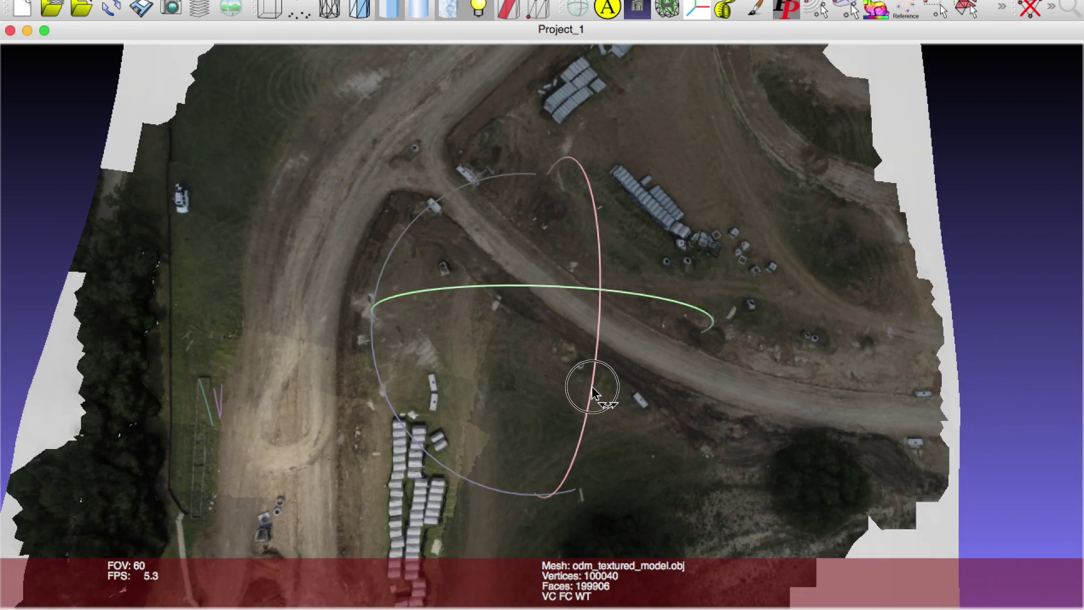